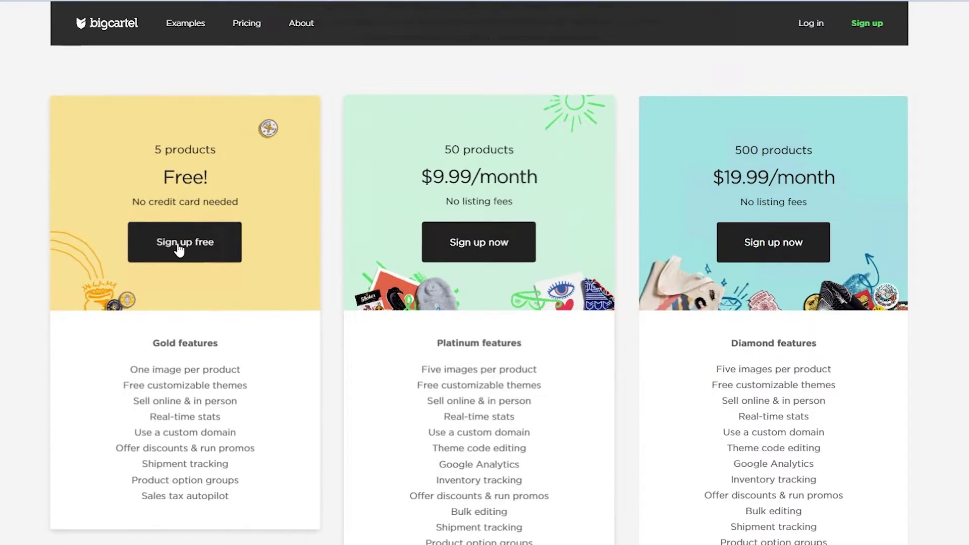
Step: Start the free sign-up, paste the account e-mail and fill in a generated strong password
click(185, 247)
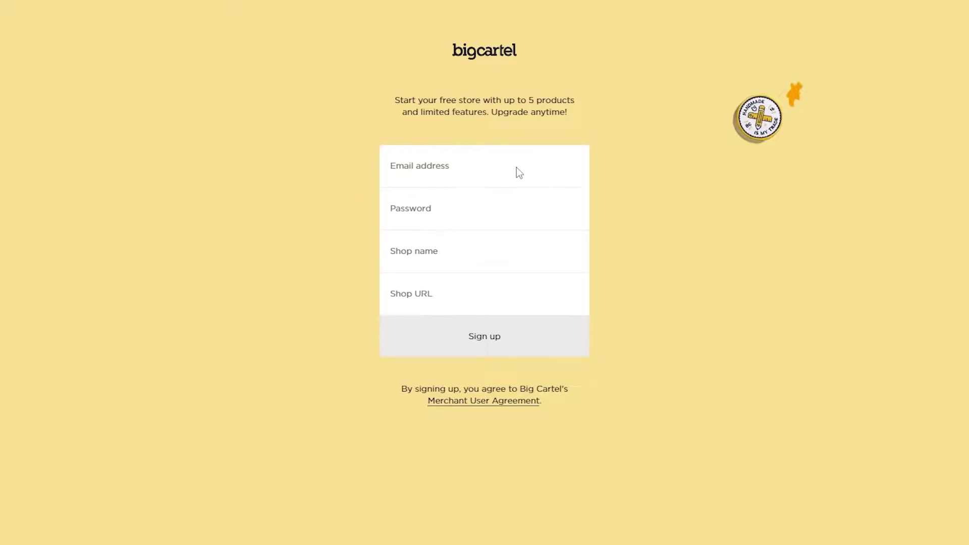
click(516, 172)
key(ctrl+v)
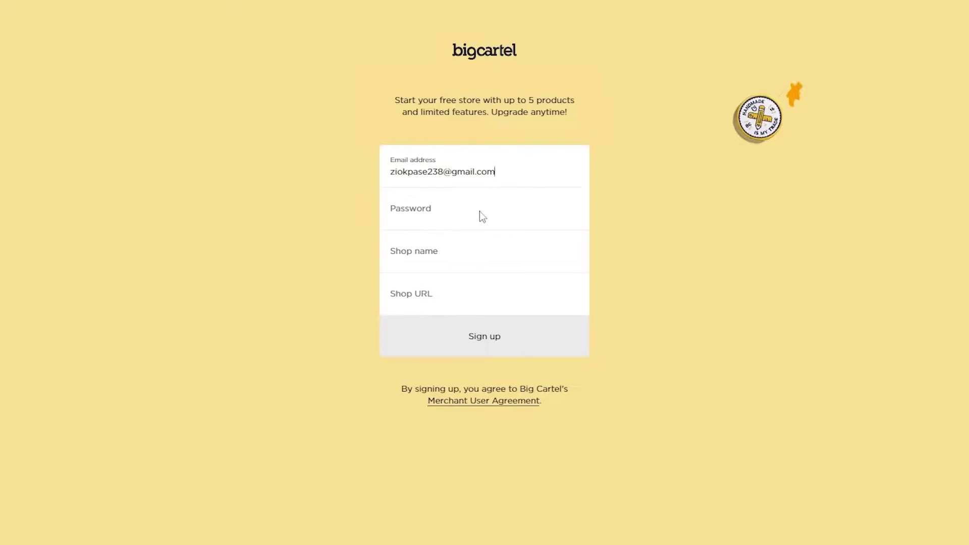
click(480, 212)
click(471, 245)
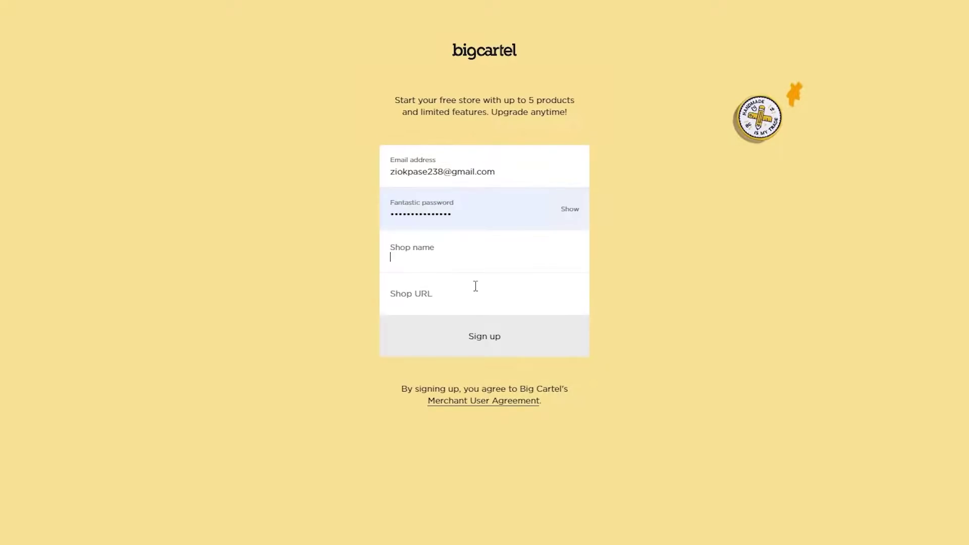
Step: Enter the shop name and confirm its bigcartel.com shop URL is available
click(461, 256)
text(MaxJohnson)
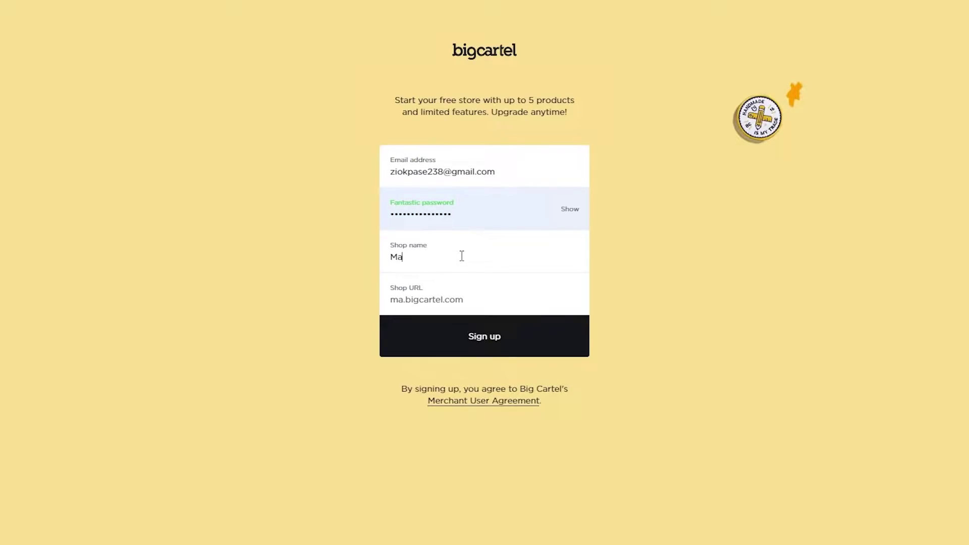
right_click(426, 259)
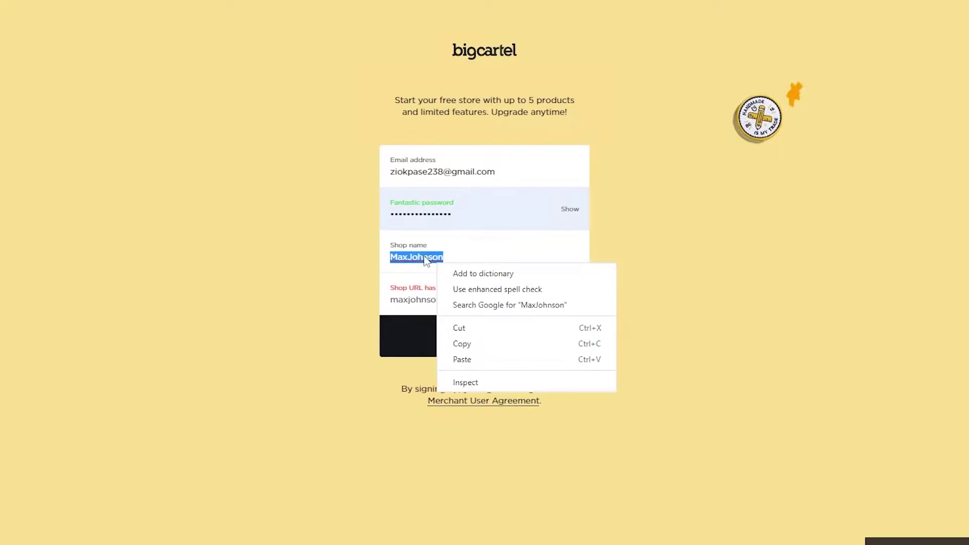
click(458, 258)
text(s)
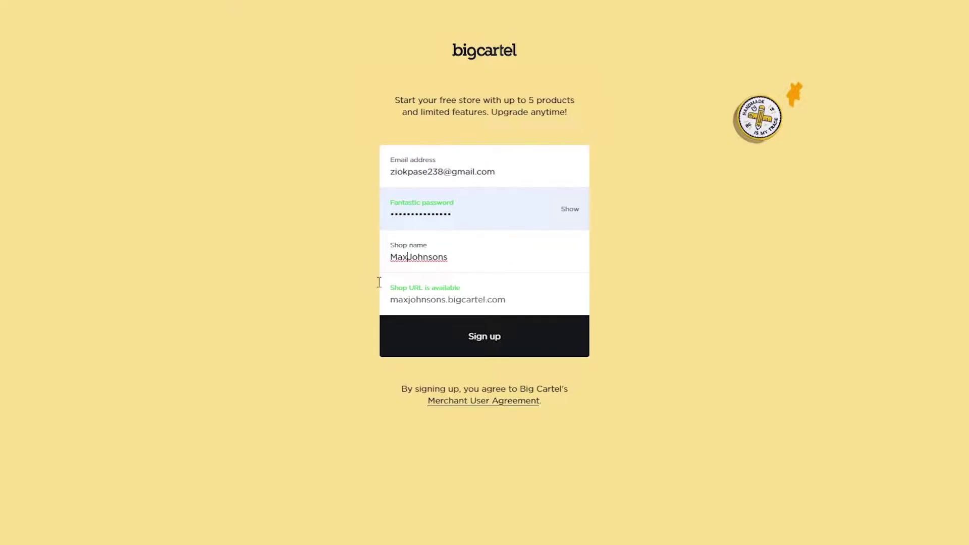
drag(393, 299, 490, 299)
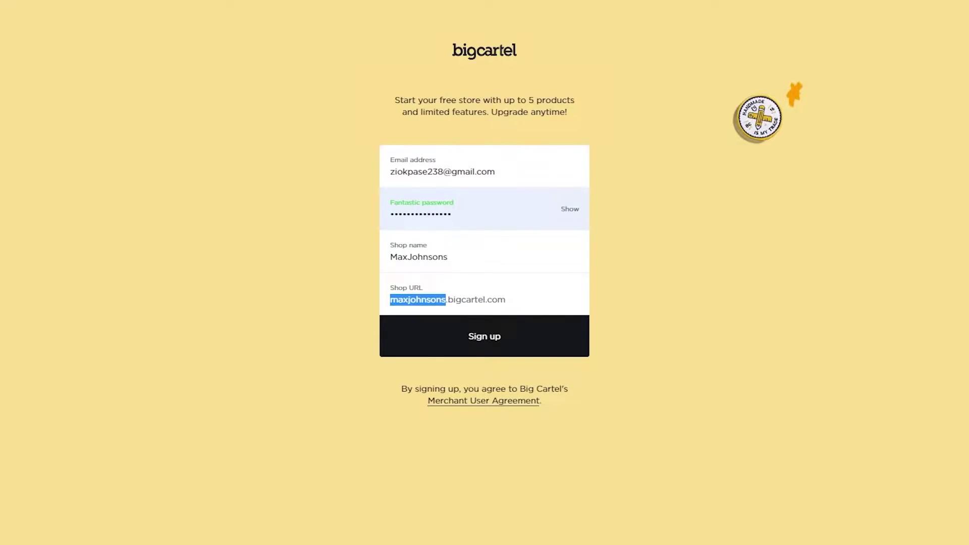
Step: Submit the sign-up form and review the new shop dashboard's Getting started checklist
click(486, 345)
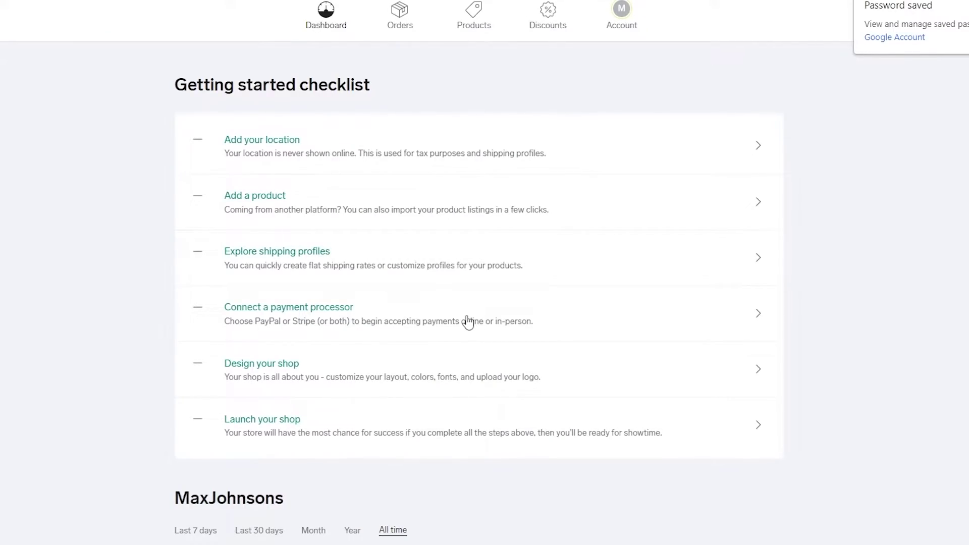
scroll(156, 139, down, 1)
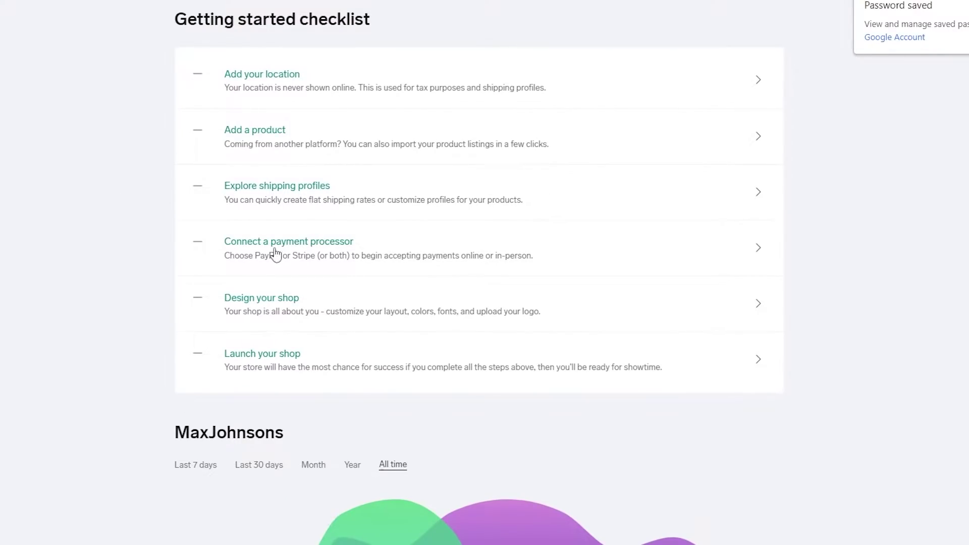
scroll(275, 253, up, 1)
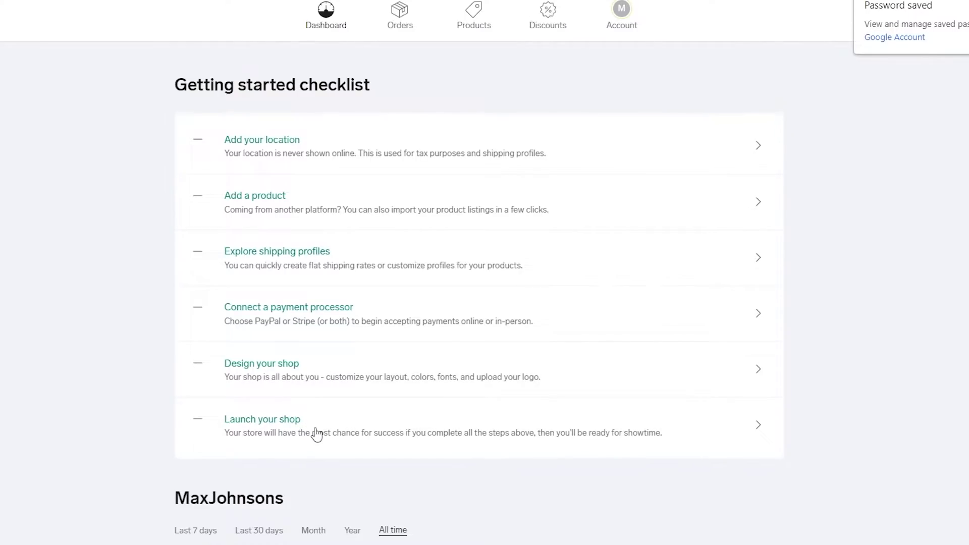
Step: Set the Account location to Pakistan with the (GMT+05:00) Islamabad time zone and verify the address
click(285, 147)
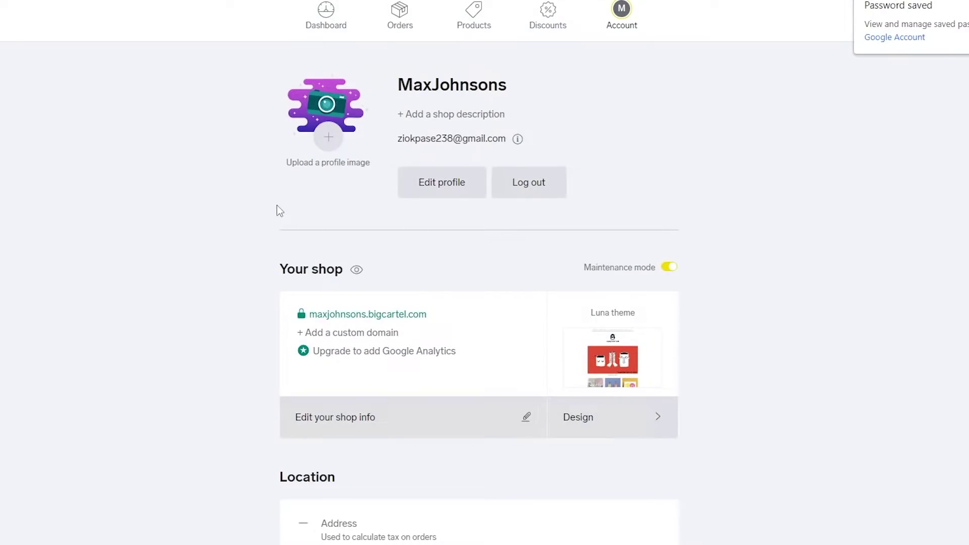
scroll(276, 204, down, 5)
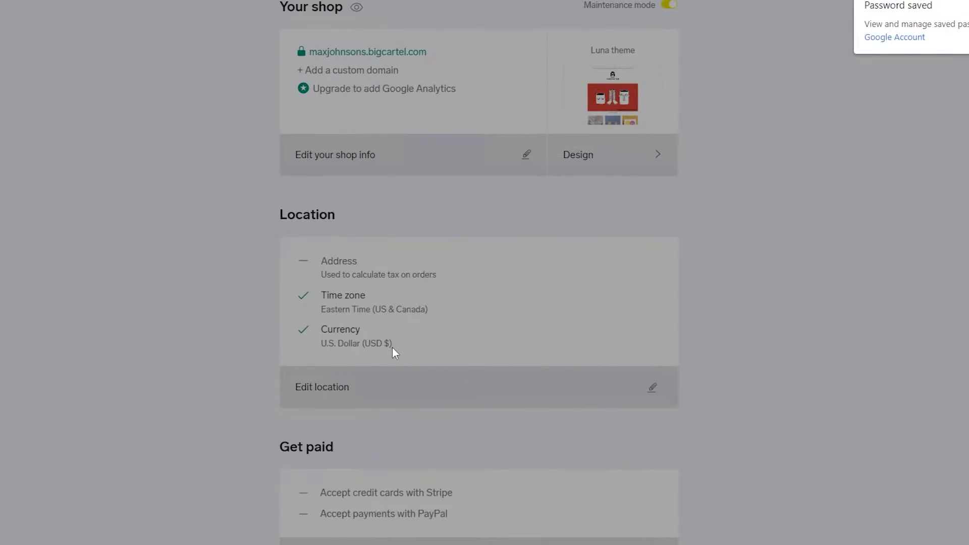
scroll(407, 437, down, 4)
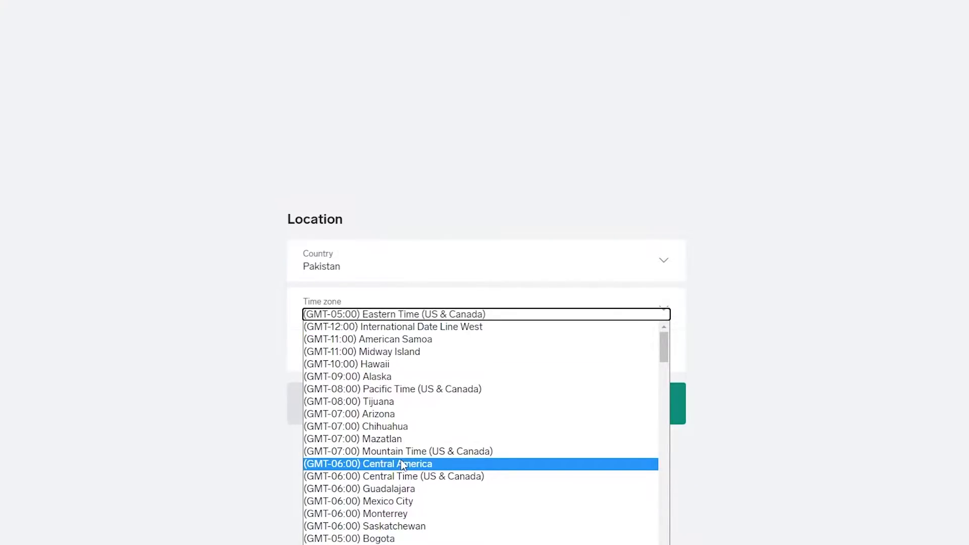
scroll(402, 464, down, 10)
scroll(401, 465, down, 10)
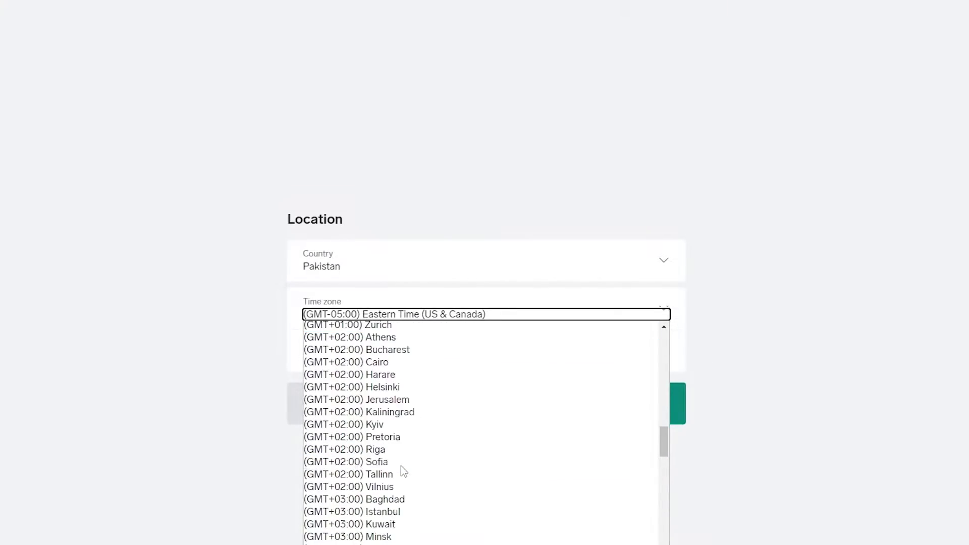
scroll(400, 465, down, 15)
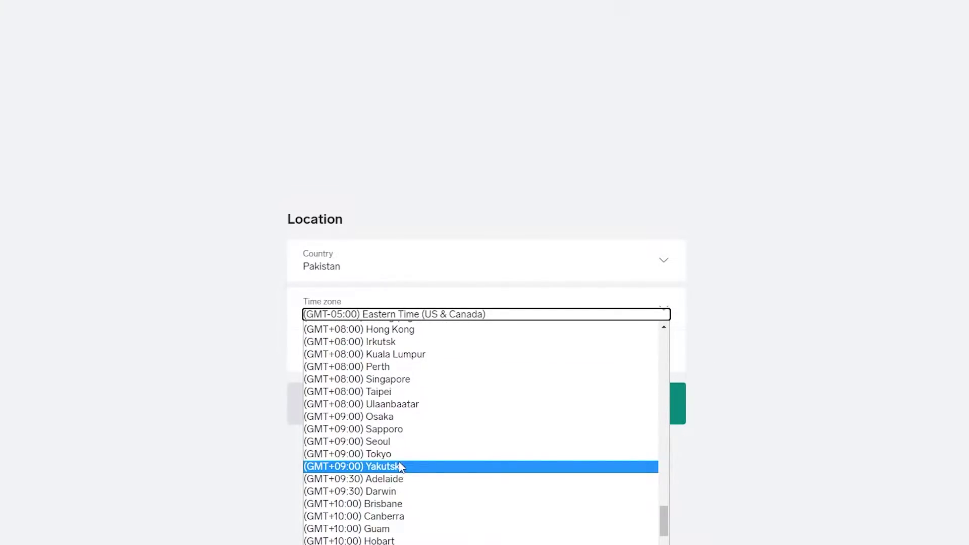
scroll(399, 462, down, 5)
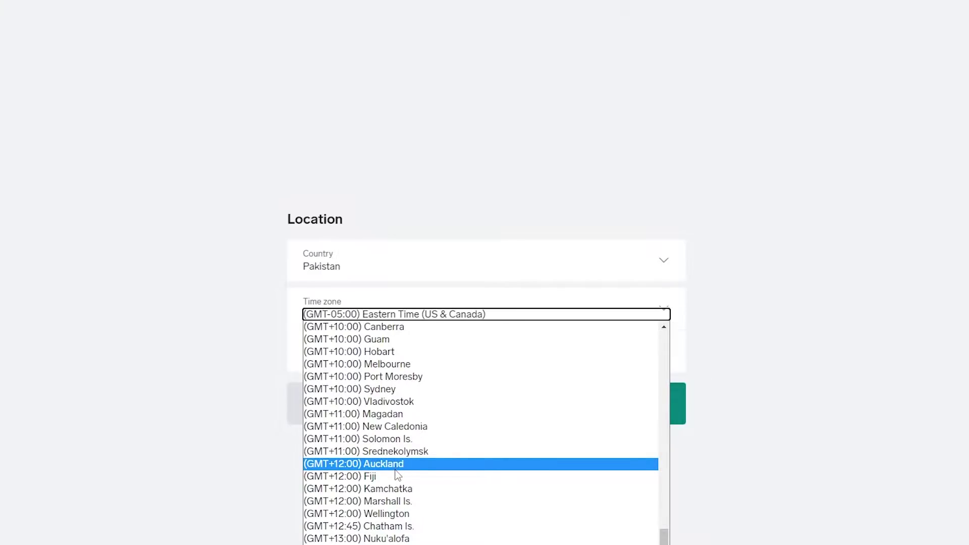
click(395, 469)
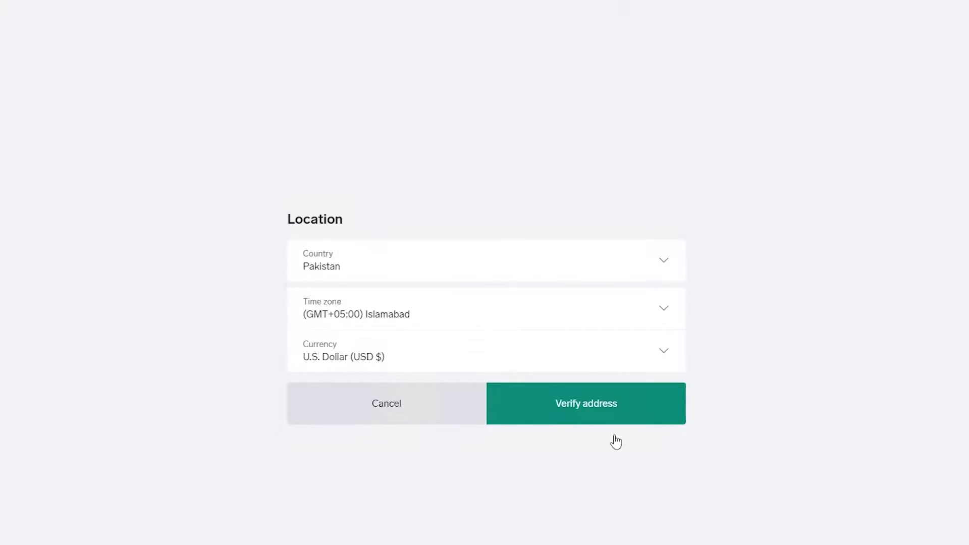
click(607, 412)
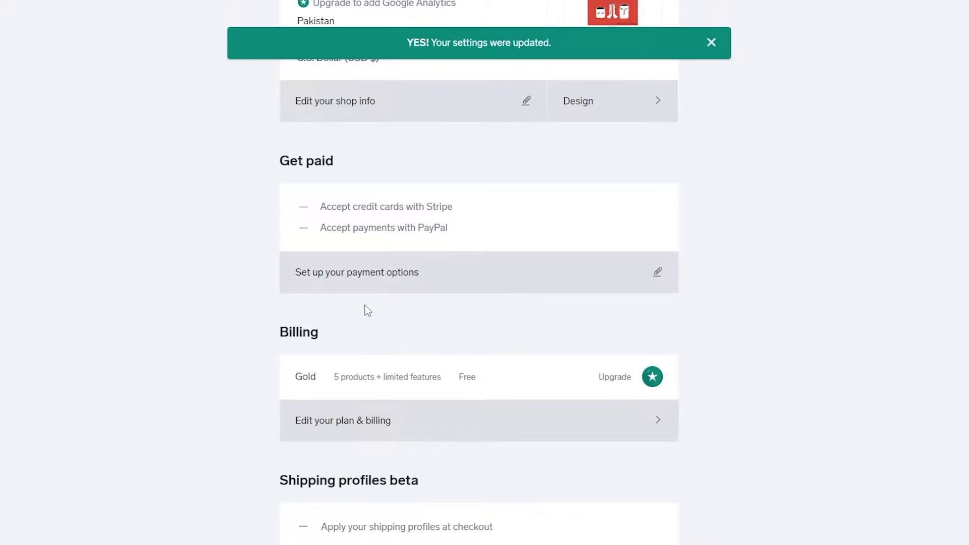
scroll(481, 337, up, 1)
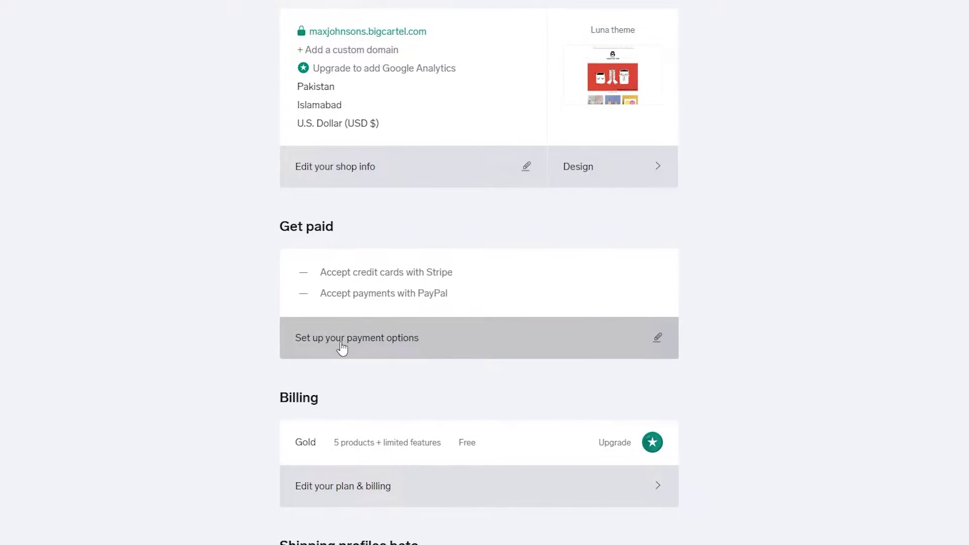
Step: Open payment options, request notification when Stripe reaches Pakistan, then close it
click(420, 345)
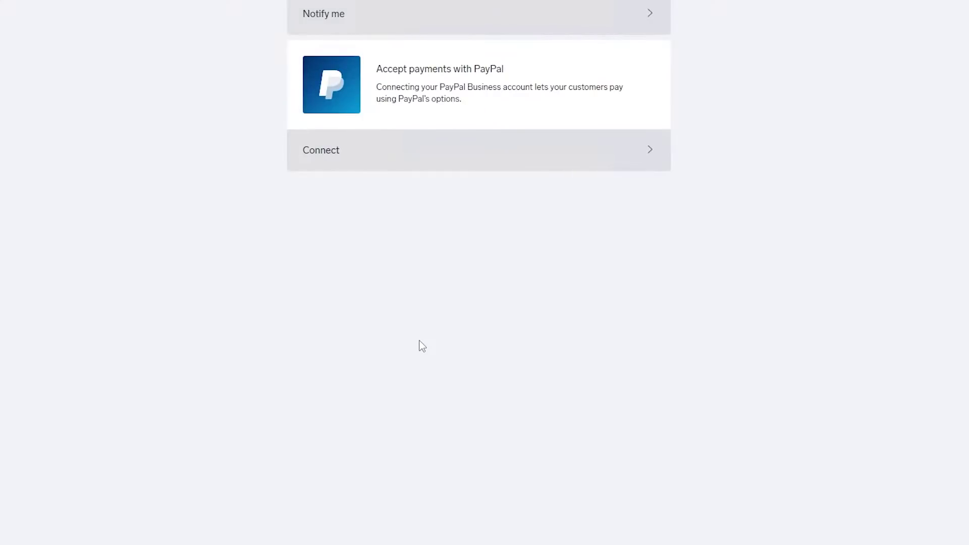
scroll(422, 347, up, 3)
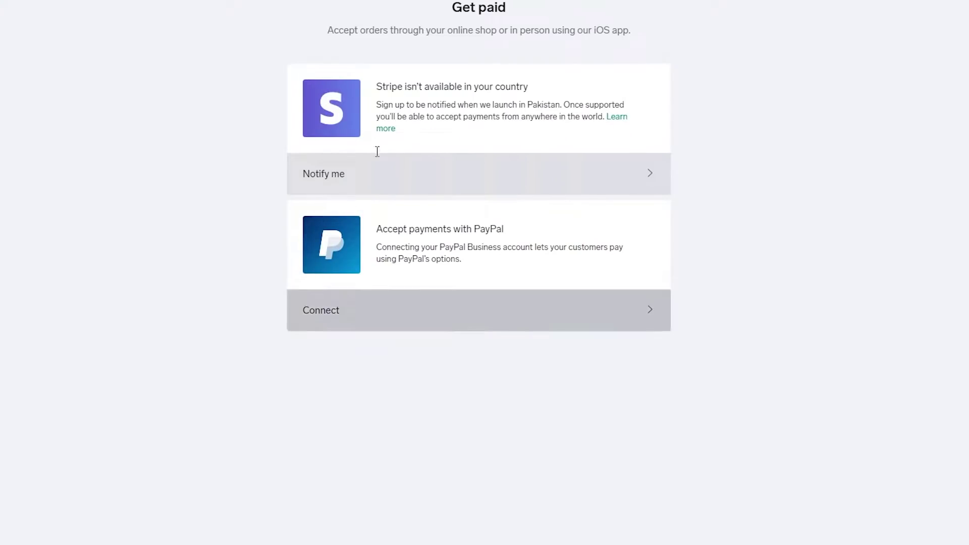
click(334, 177)
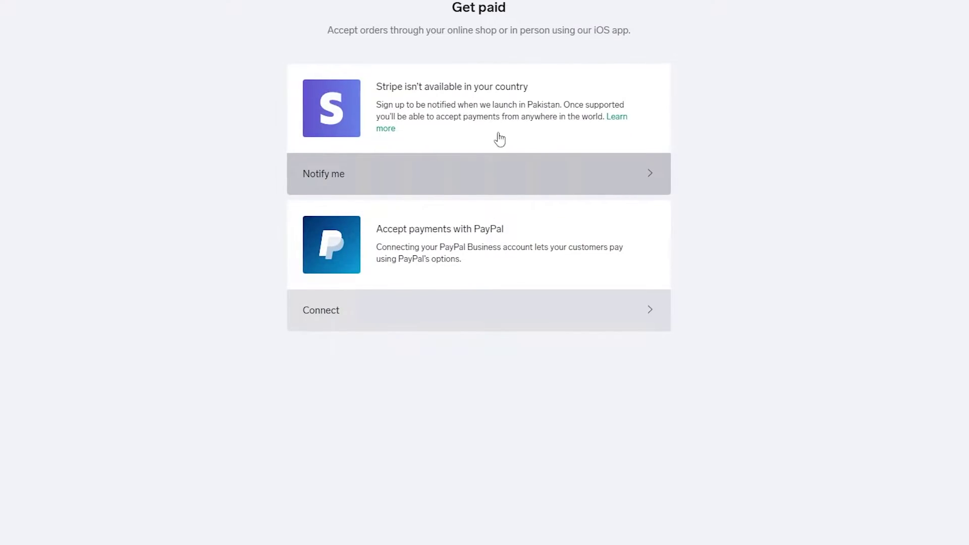
click(236, 83)
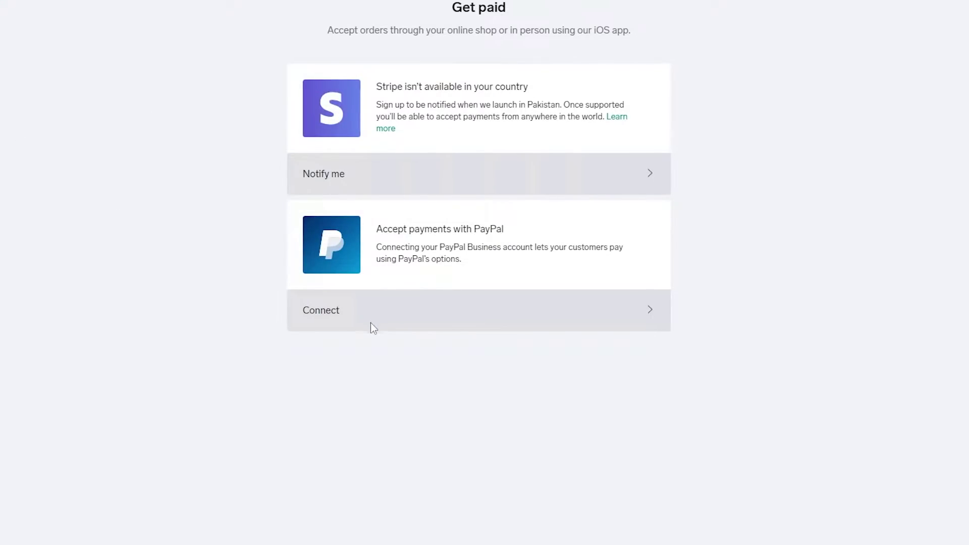
key(Escape)
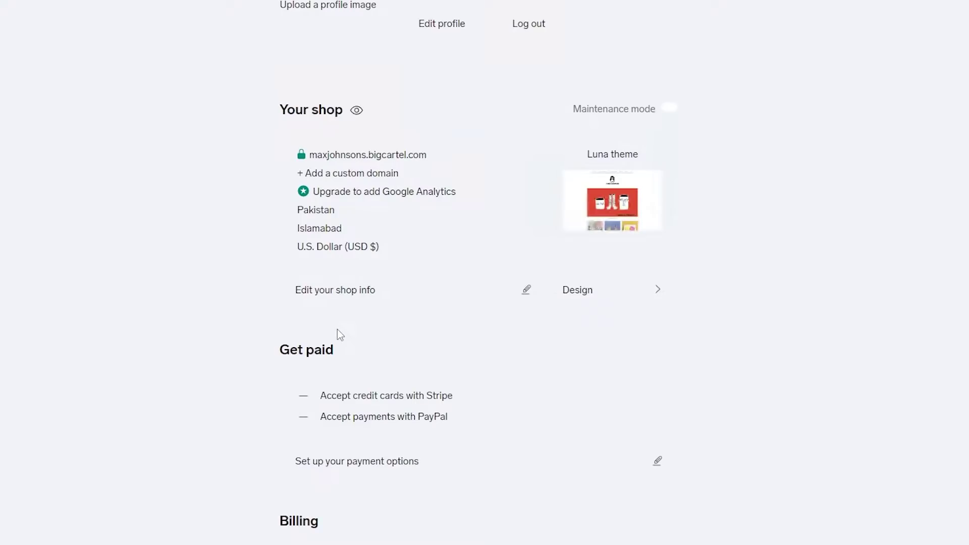
Step: Scroll the Account page past Get paid and Billing to the Shipping profiles card
scroll(337, 330, down, 1)
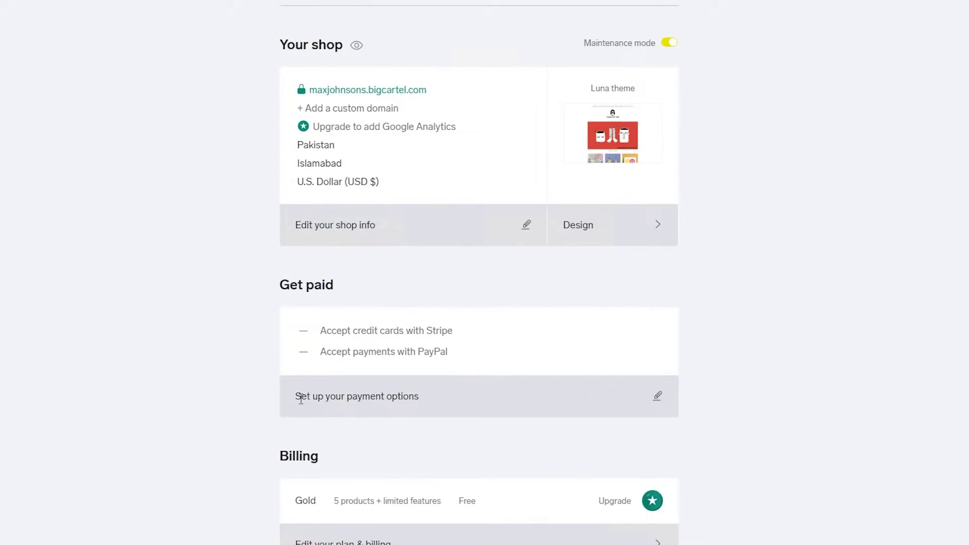
scroll(292, 454, down, 1)
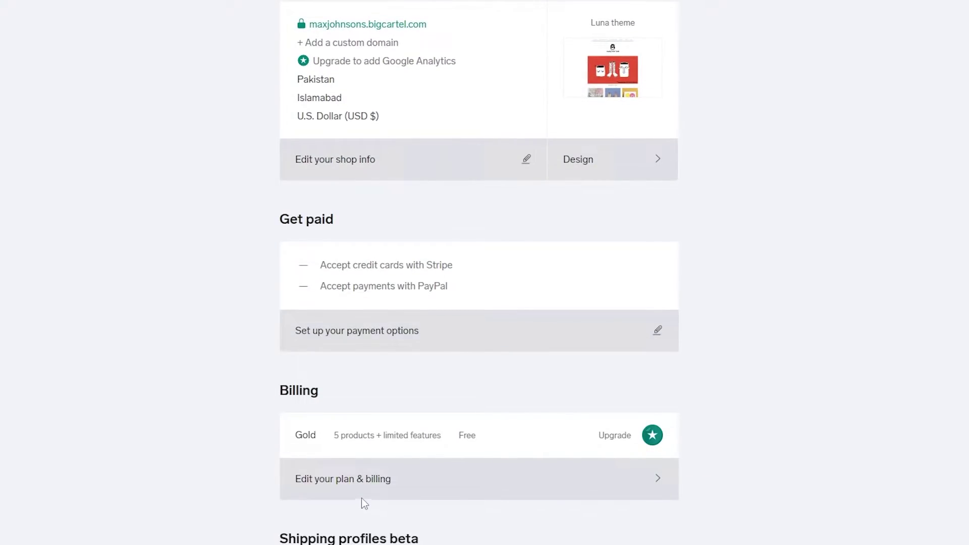
scroll(359, 497, down, 1)
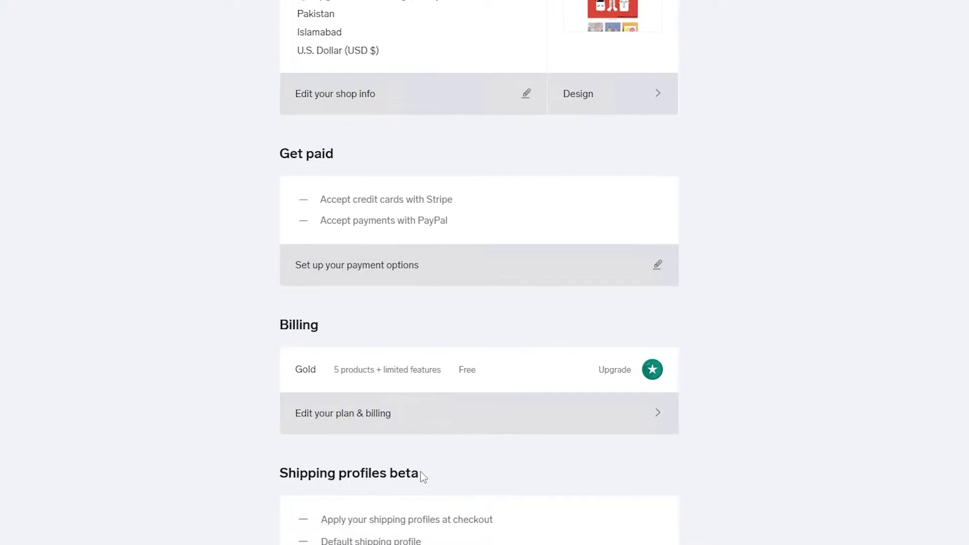
scroll(419, 471, down, 1)
scroll(358, 497, down, 1)
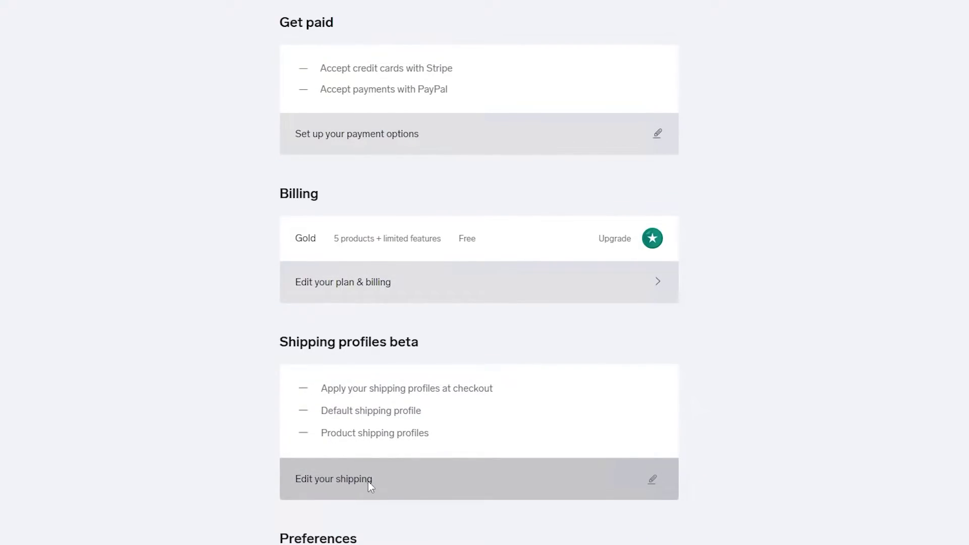
Step: Open Edit your shipping and start setting up the default shipping rates
click(369, 483)
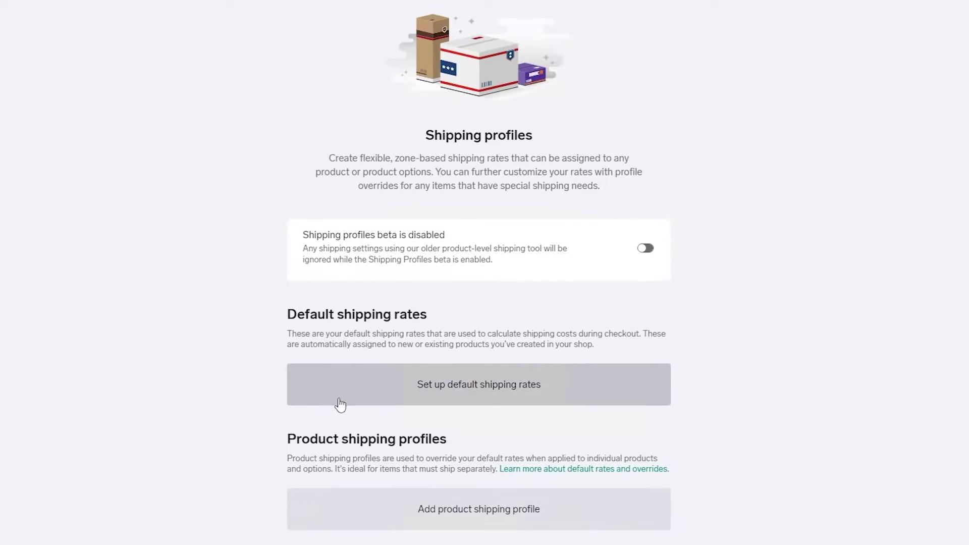
scroll(423, 444, down, 1)
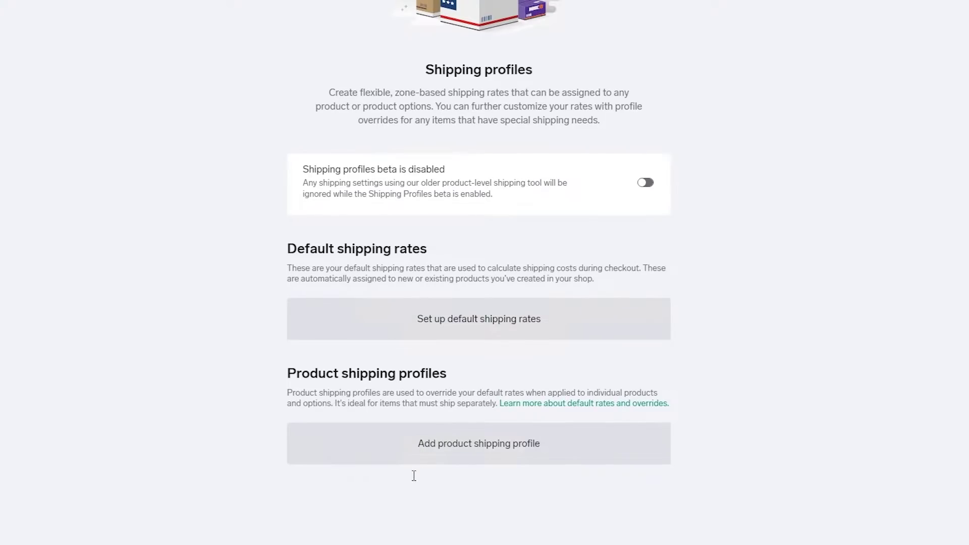
scroll(418, 459, down, 1)
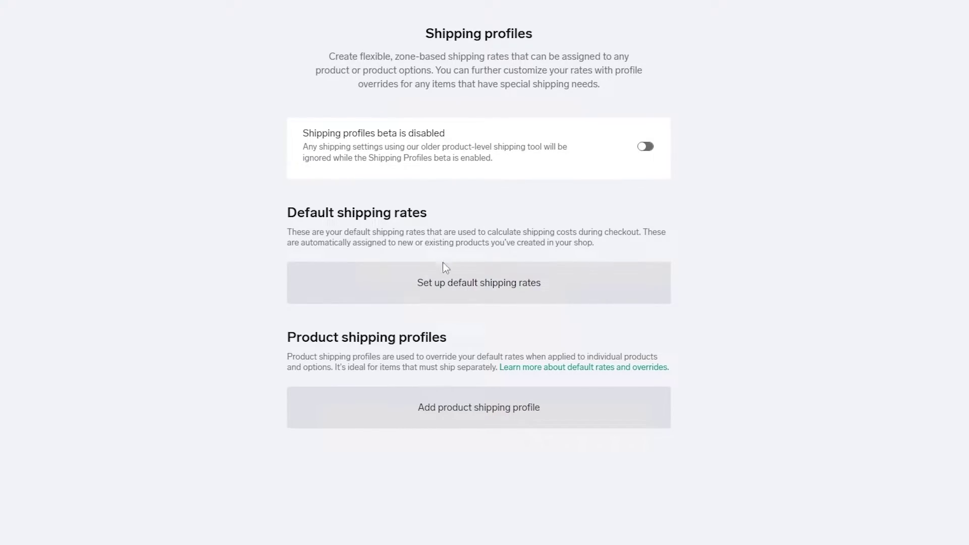
click(476, 293)
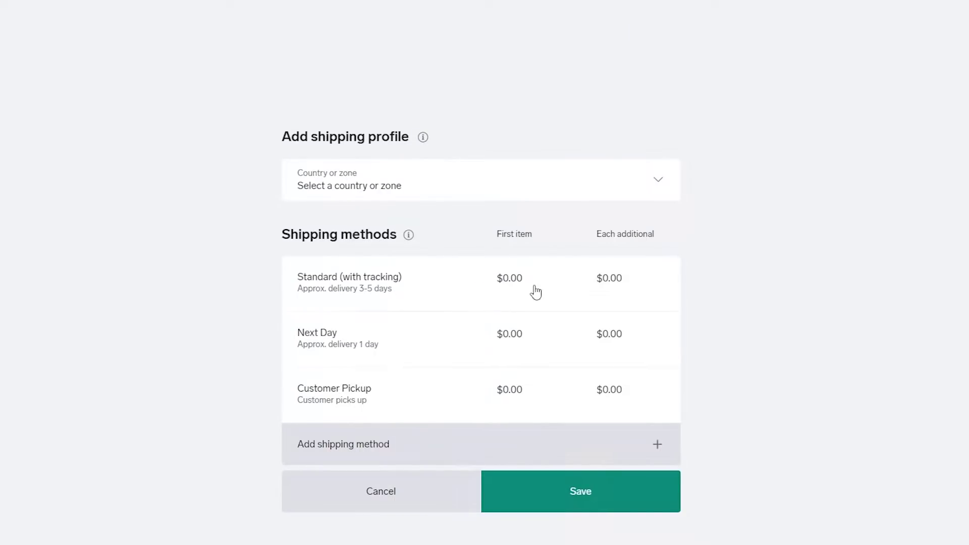
Step: Edit the Standard (with tracking) and Next Day first-item prices in the new profile
click(536, 292)
click(356, 357)
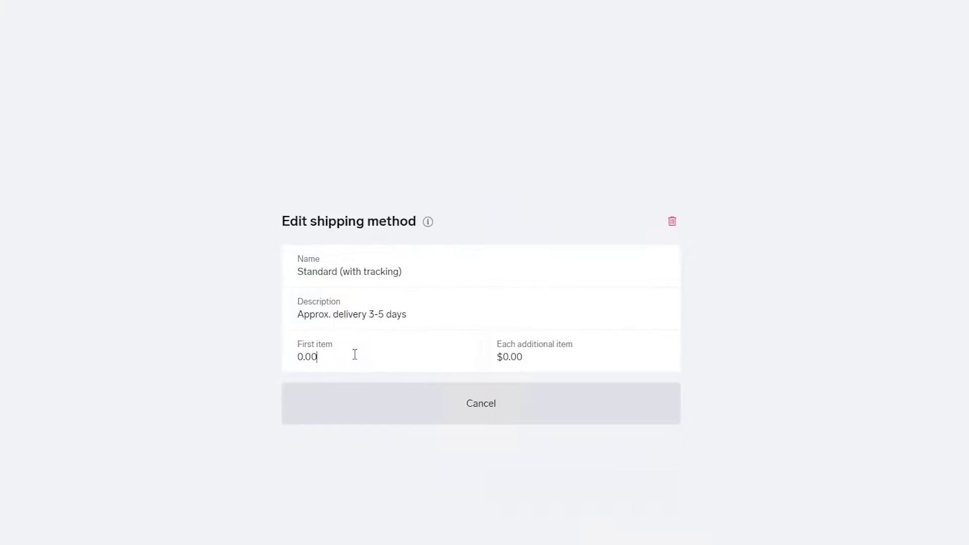
text(10)
click(595, 404)
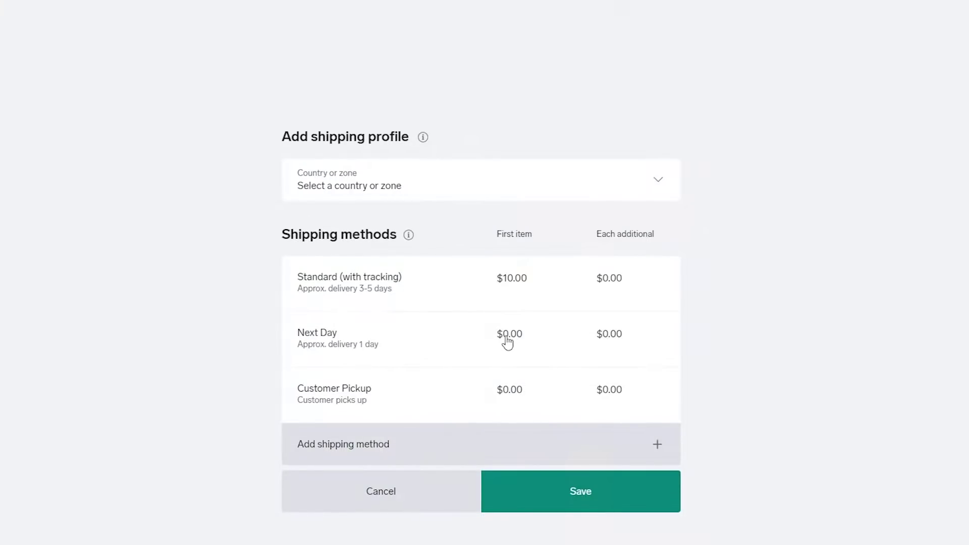
click(508, 341)
click(320, 354)
key(Delete)
click(504, 389)
Step: Edit the Customer Pickup price and clear the Standard price back from 10.00
click(508, 396)
click(309, 356)
right_click(308, 356)
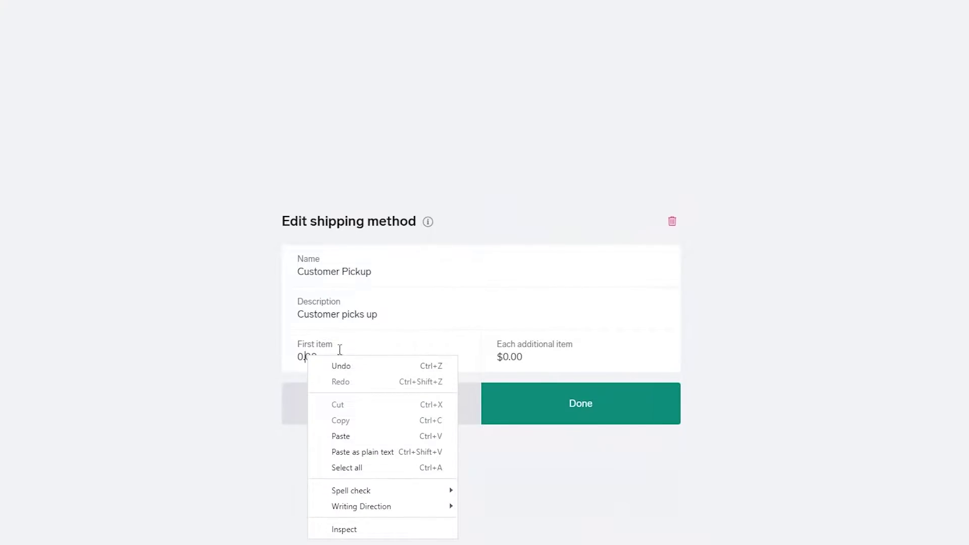
click(307, 357)
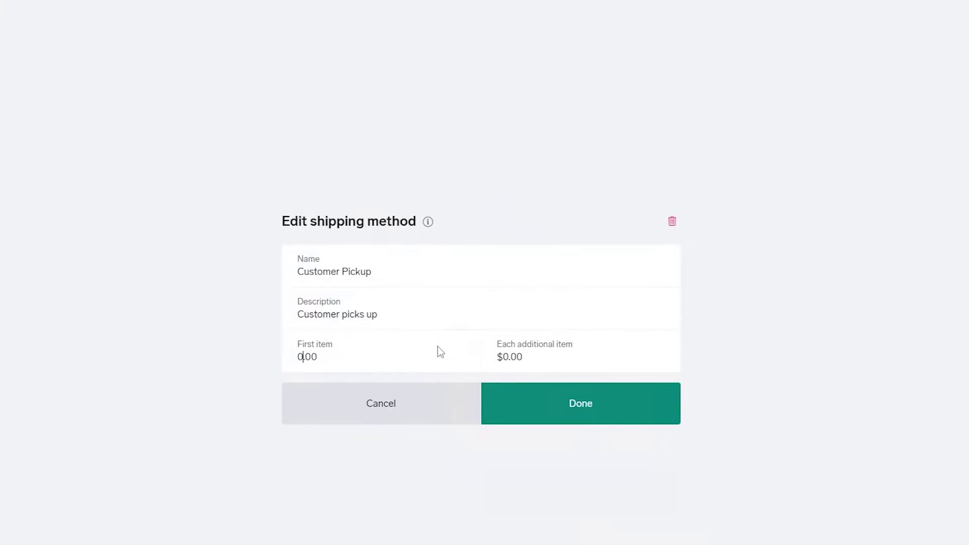
click(499, 404)
click(519, 295)
click(316, 357)
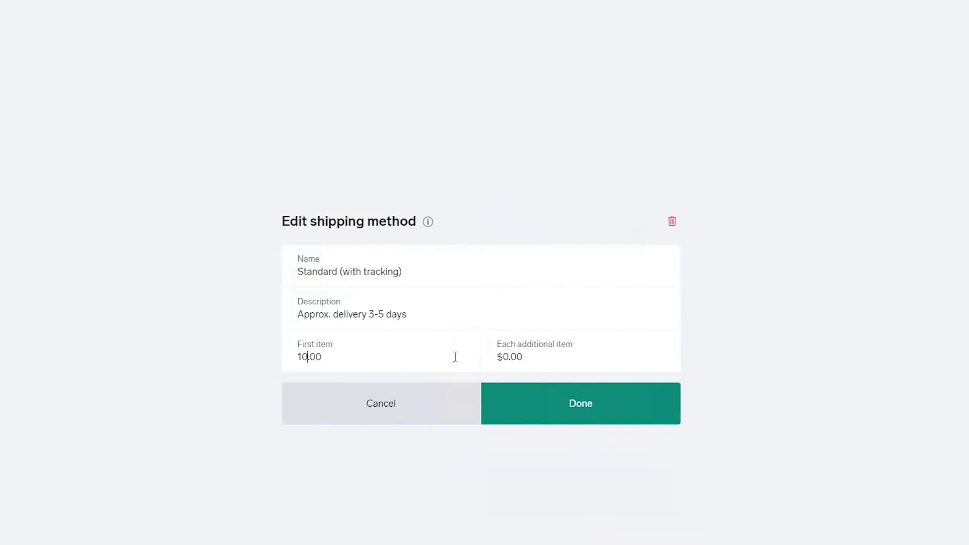
key(BackSpace)
key(BackSpace)
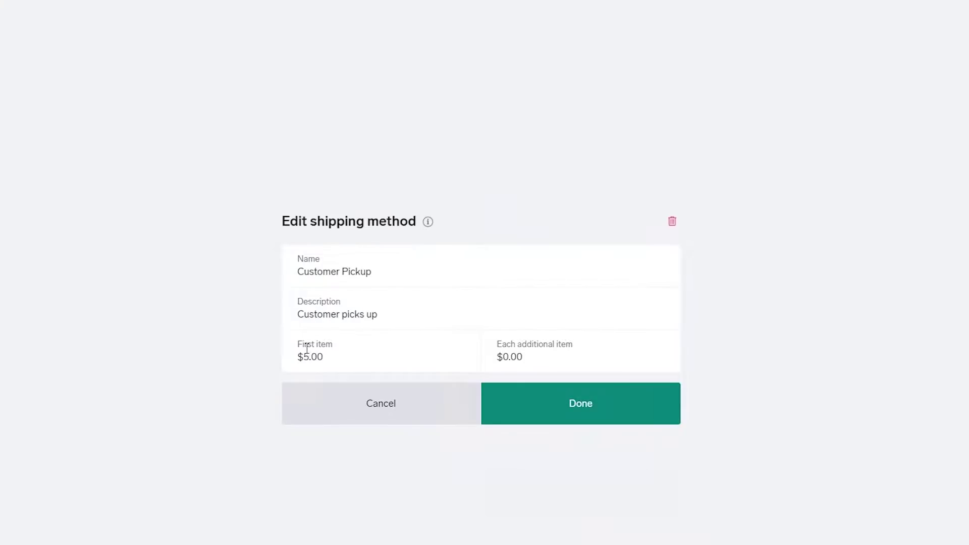
click(309, 357)
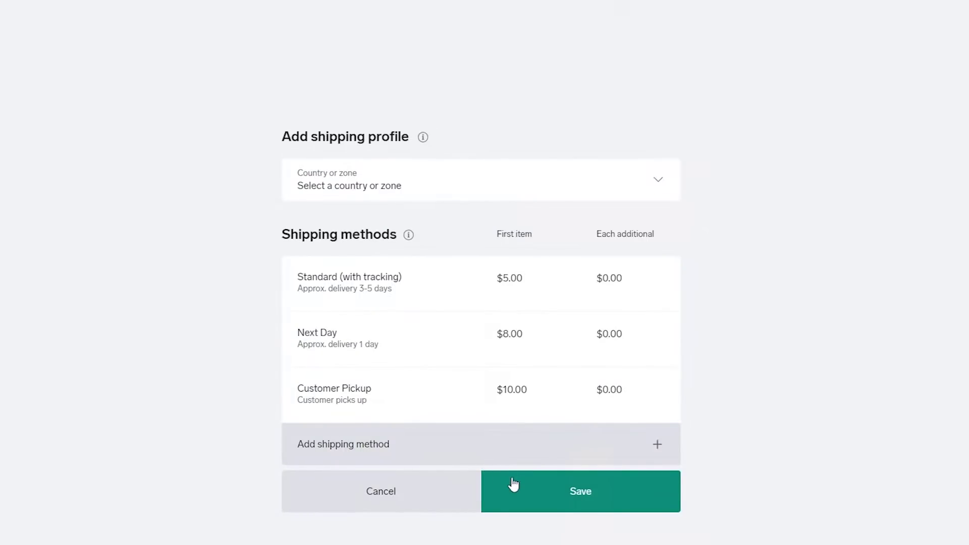
Step: Name the shipping zone Asia and save the default profile with three $0.00 rates
click(605, 495)
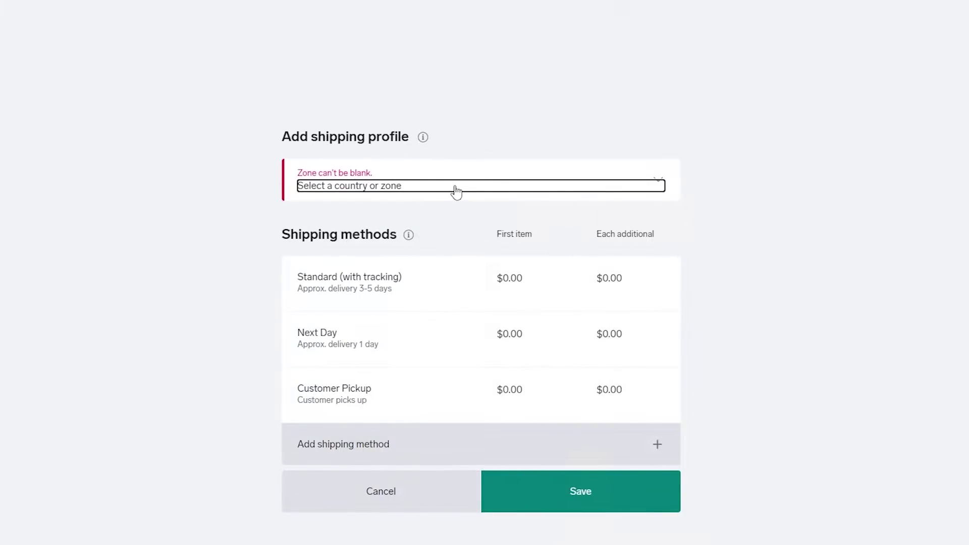
text(Asia)
key(Return)
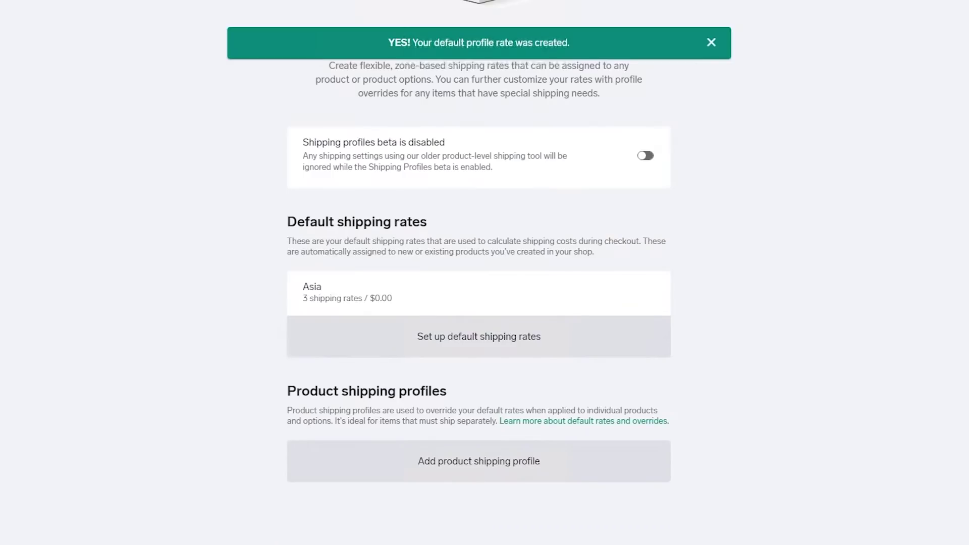
Step: Add Product Shipping Profile 1 and return to the account settings page
click(480, 481)
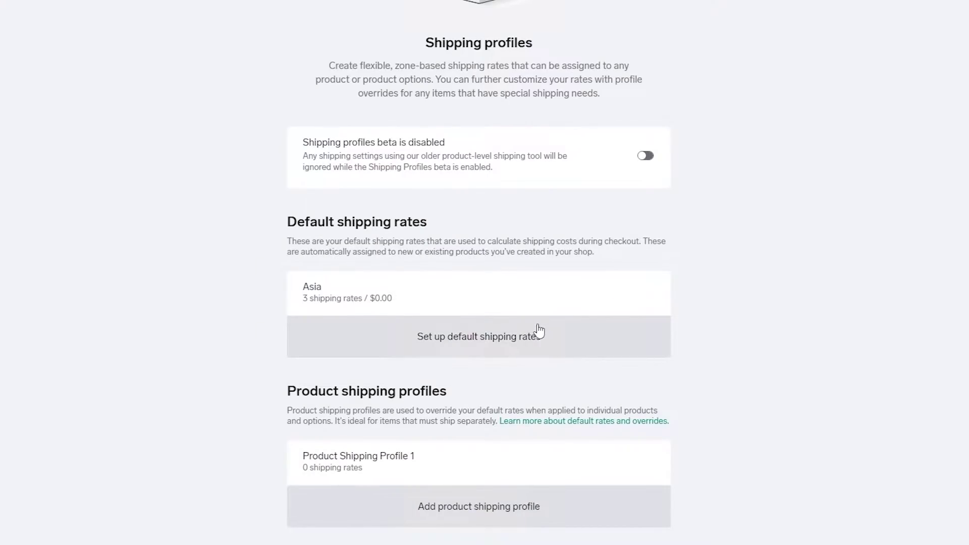
scroll(529, 323, up, 3)
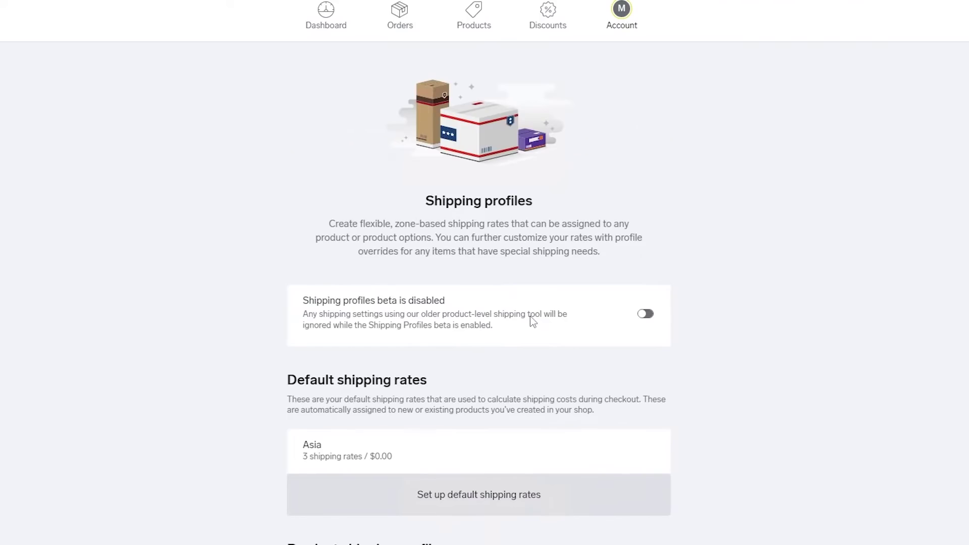
scroll(528, 316, down, 5)
scroll(528, 316, up, 1)
scroll(478, 272, down, 5)
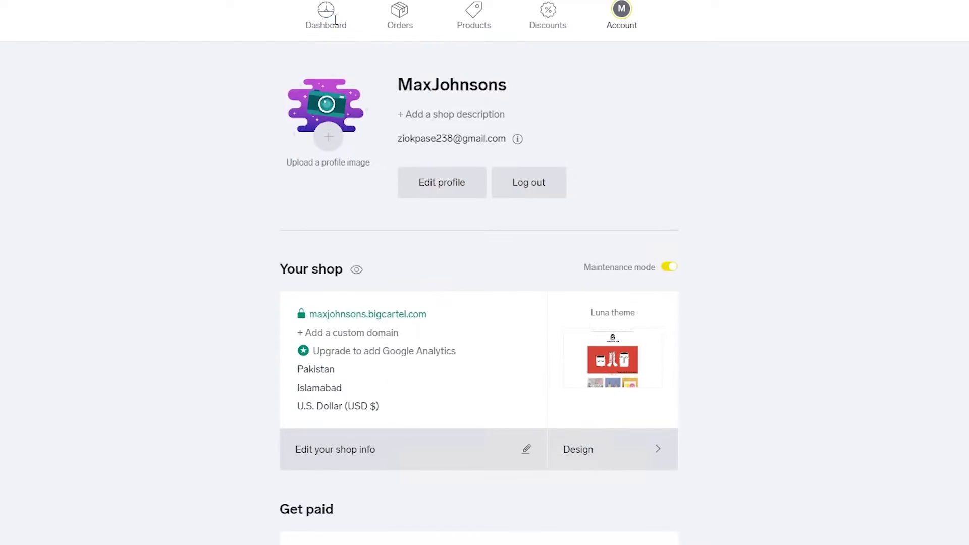
Step: Go from the Dashboard to the empty Products page
click(333, 27)
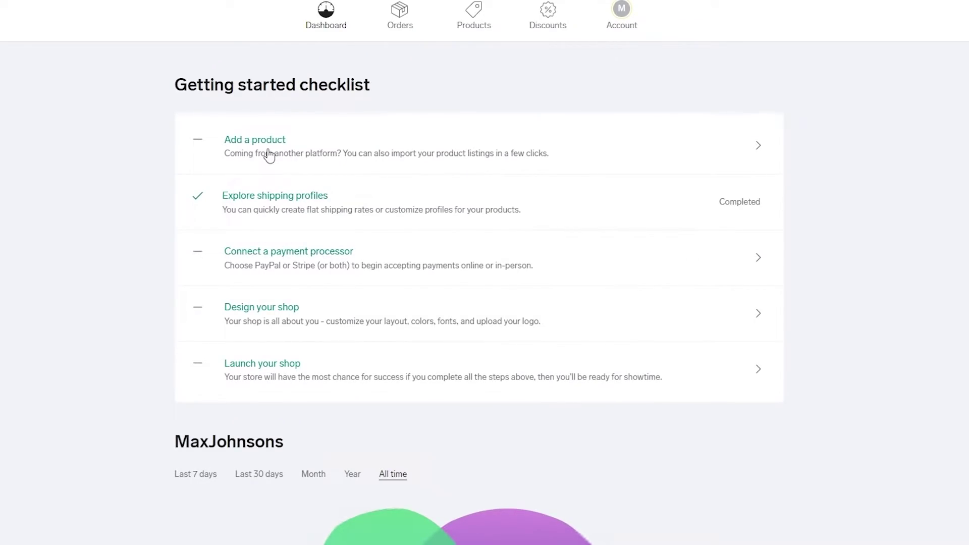
click(272, 159)
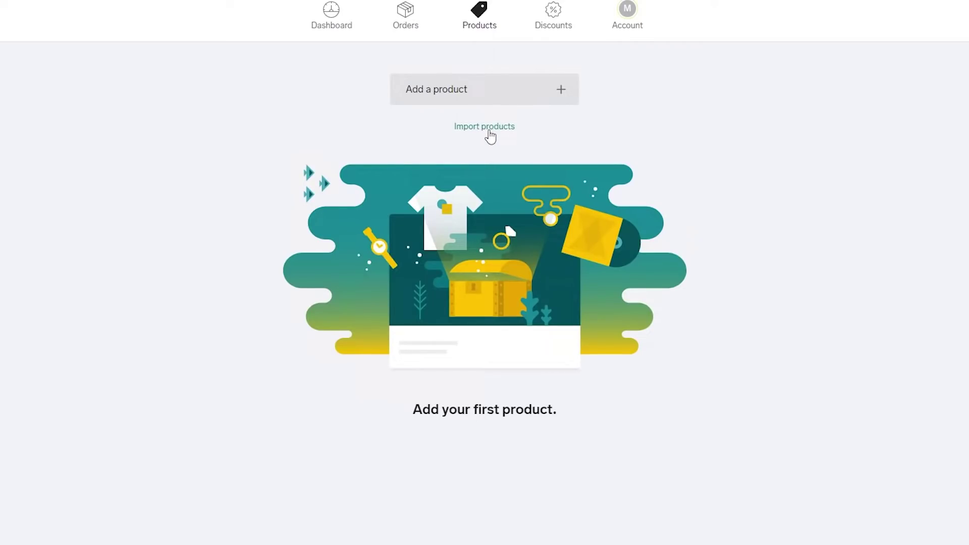
Step: Start a new product and click into its empty Product name and Description fields
click(461, 95)
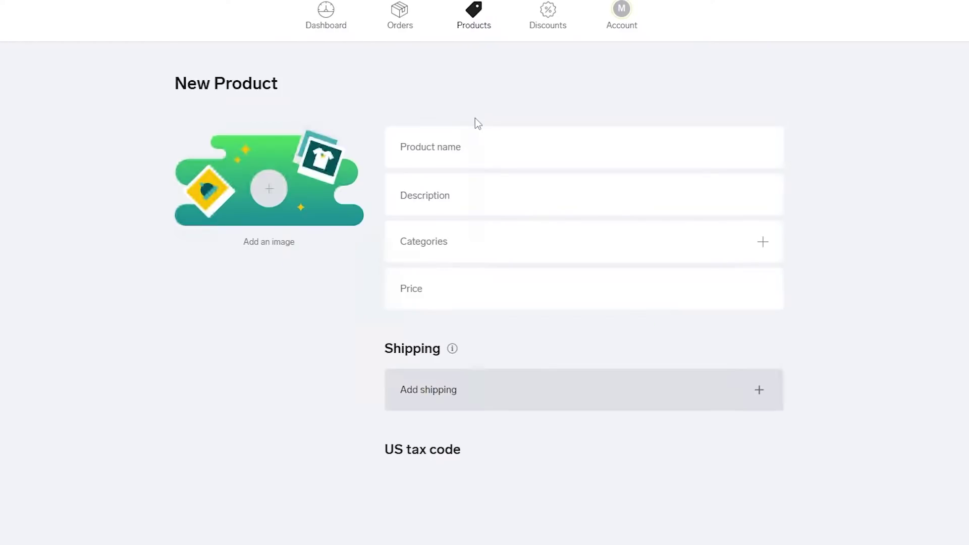
click(463, 150)
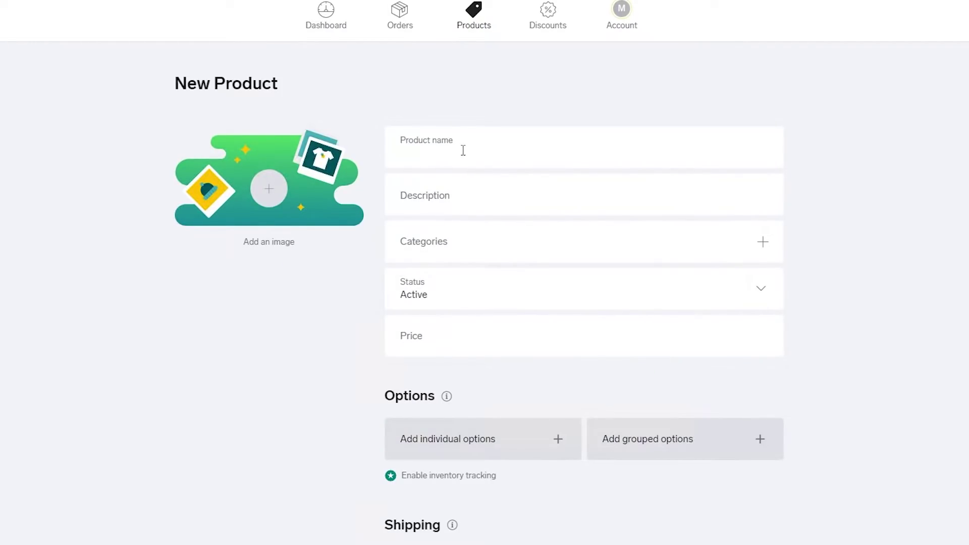
click(455, 191)
click(461, 337)
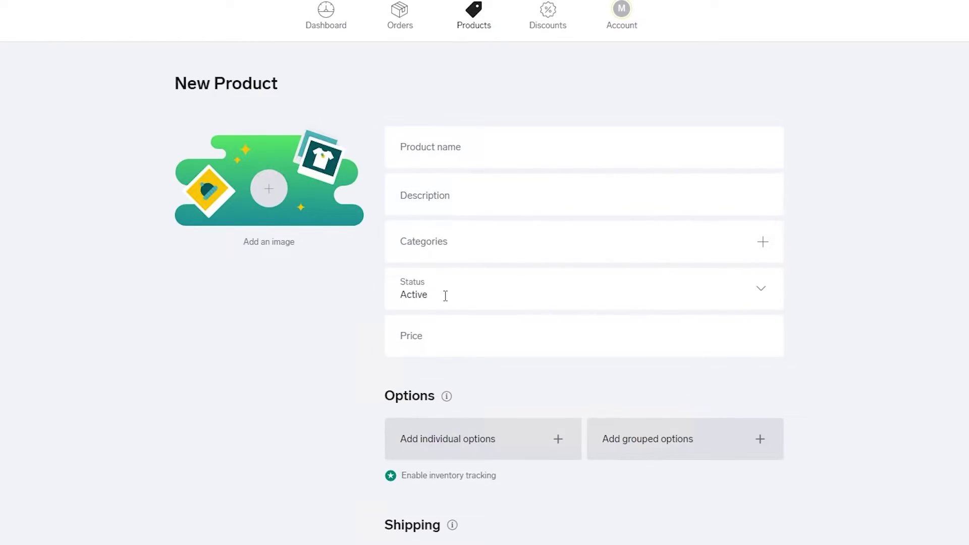
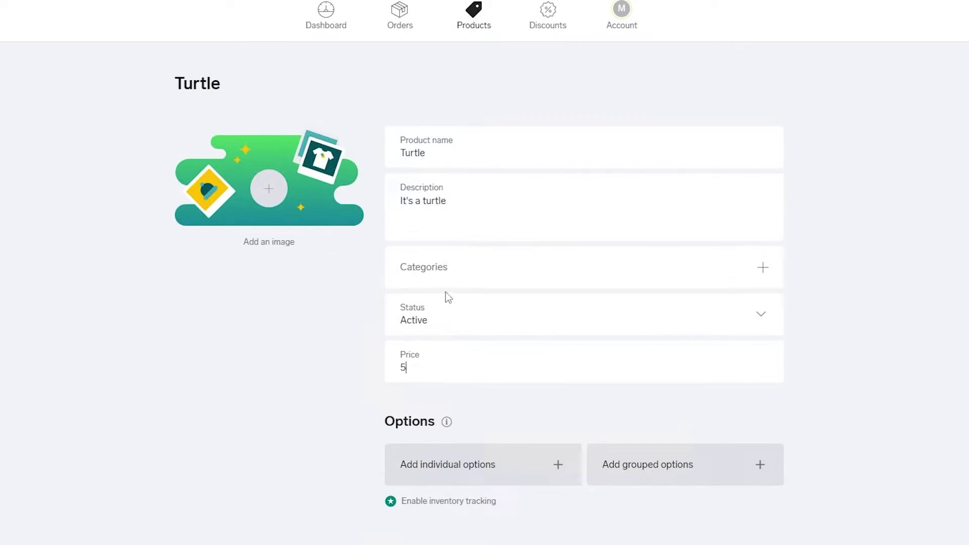
Step: Mark the product as on sale after dismissing the empty categories message
click(427, 270)
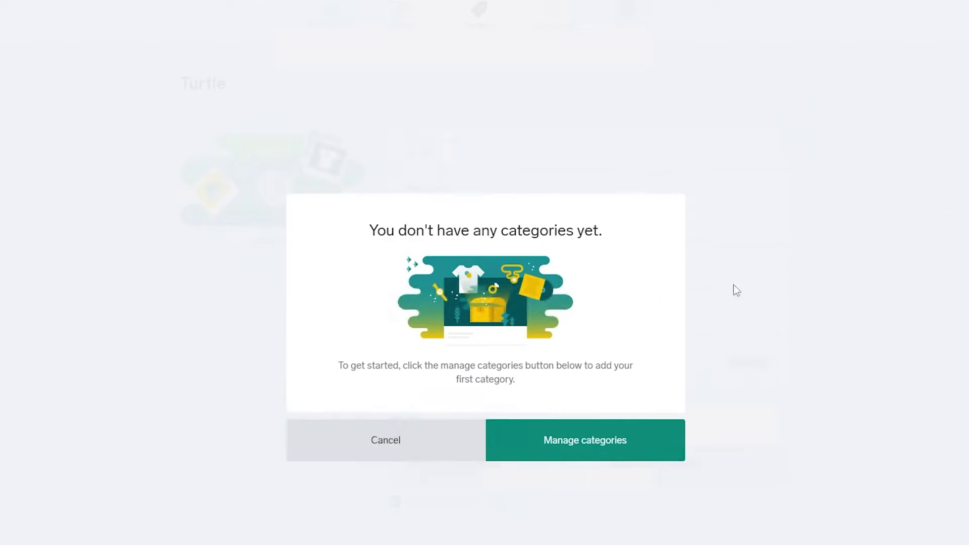
key(Escape)
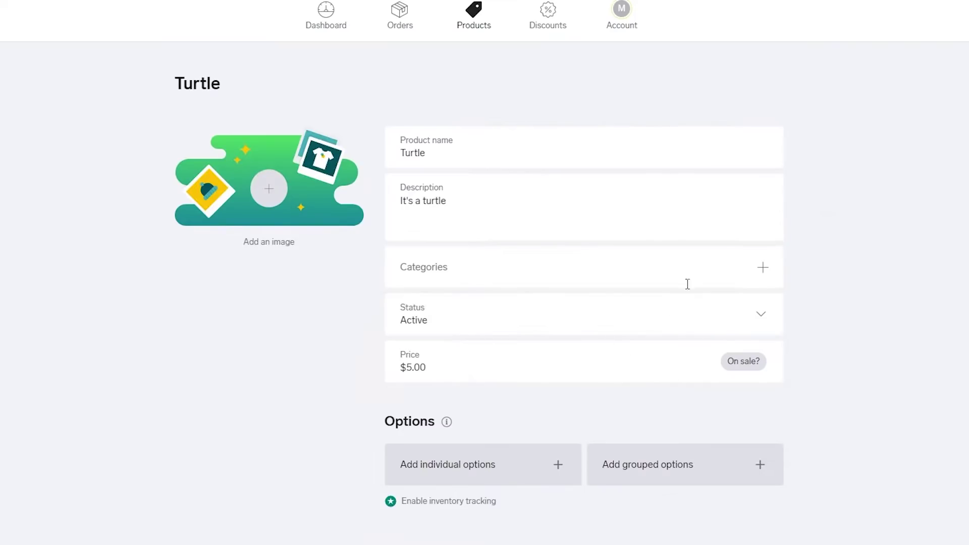
click(747, 363)
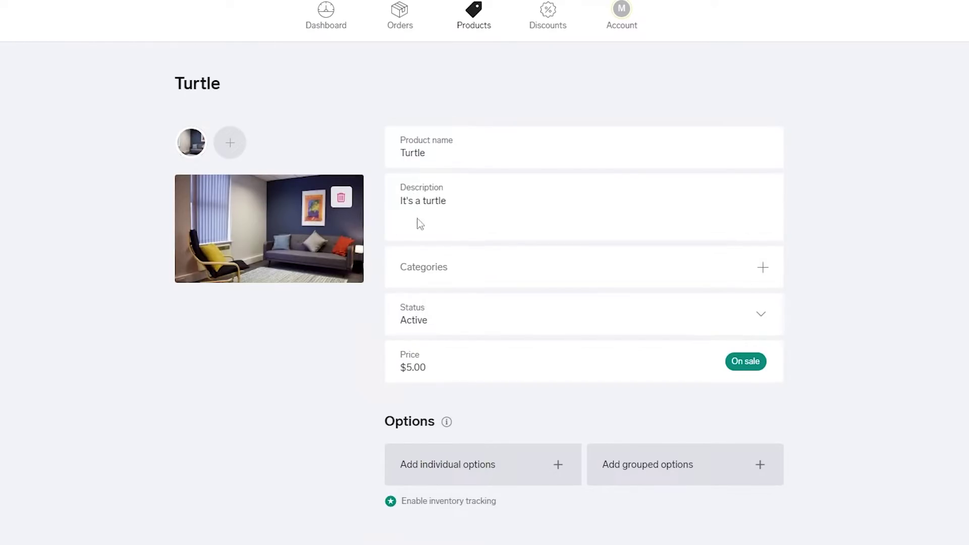
Step: Rename the product from Turtle to Sofa and change the description to 'It's a Sofa'
double_click(438, 156)
text(Sofa)
triple_click(549, 195)
click(550, 195)
key(BackSpace)
key(BackSpace)
key(BackSpace)
key(BackSpace)
key(BackSpace)
key(BackSpace)
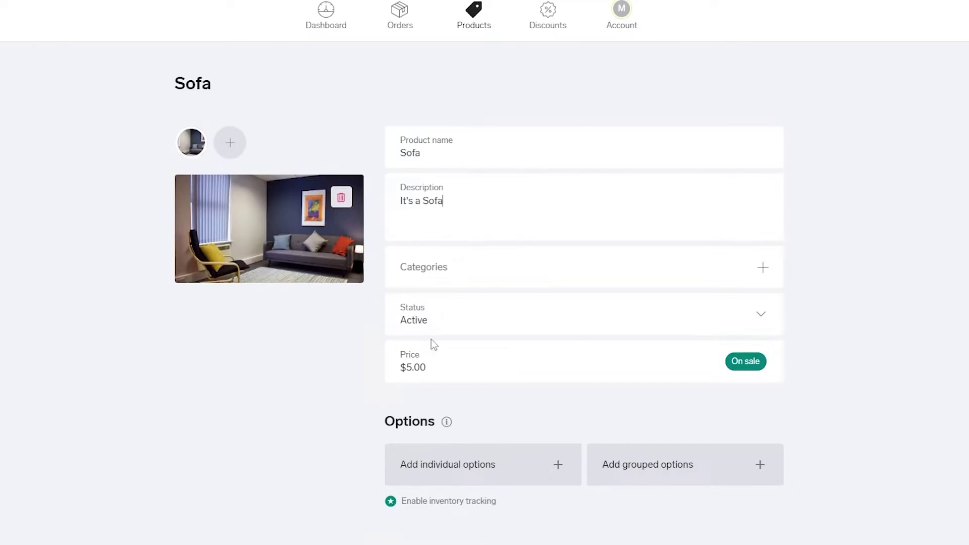
Step: Set the Sofa's price to $50.00 and save the product
click(455, 371)
text(50)
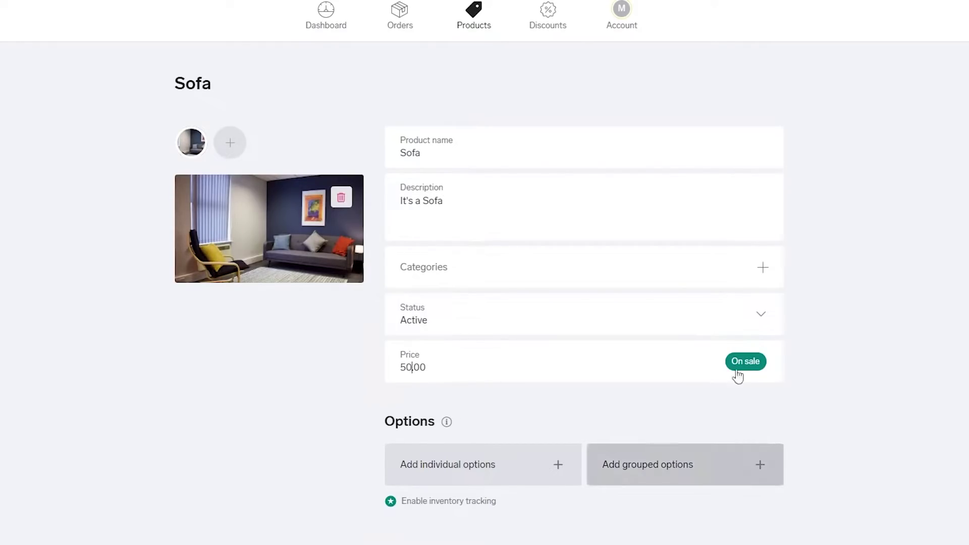
scroll(627, 452, down, 3)
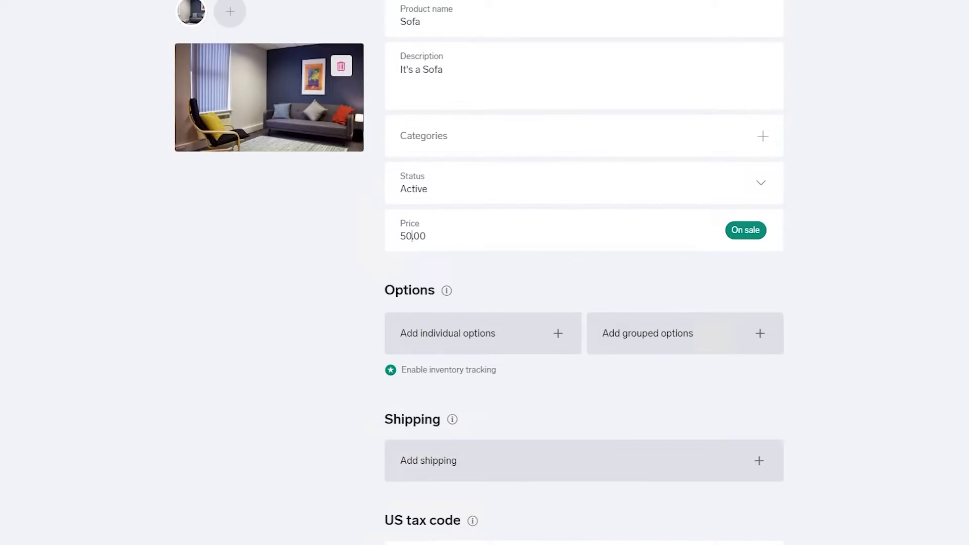
scroll(951, 435, down, 3)
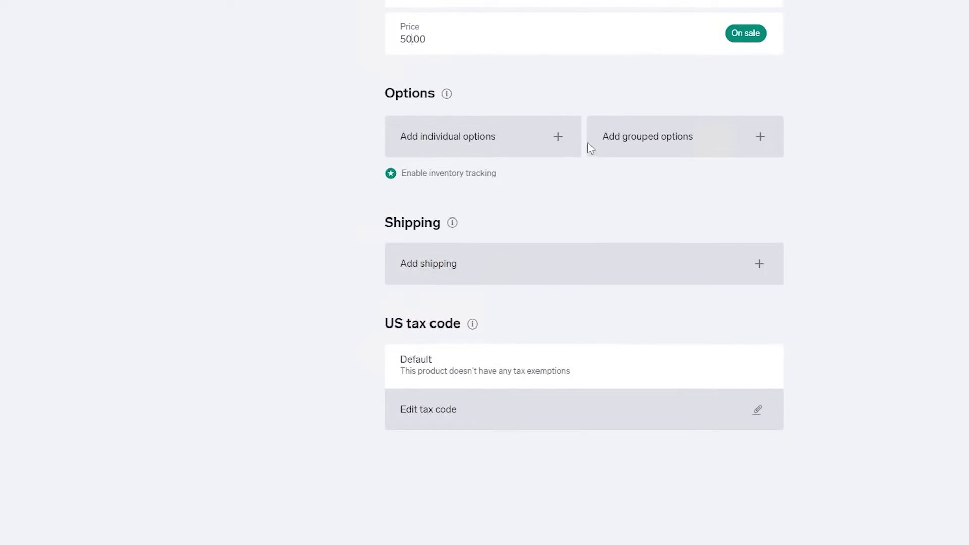
scroll(486, 198, up, 1)
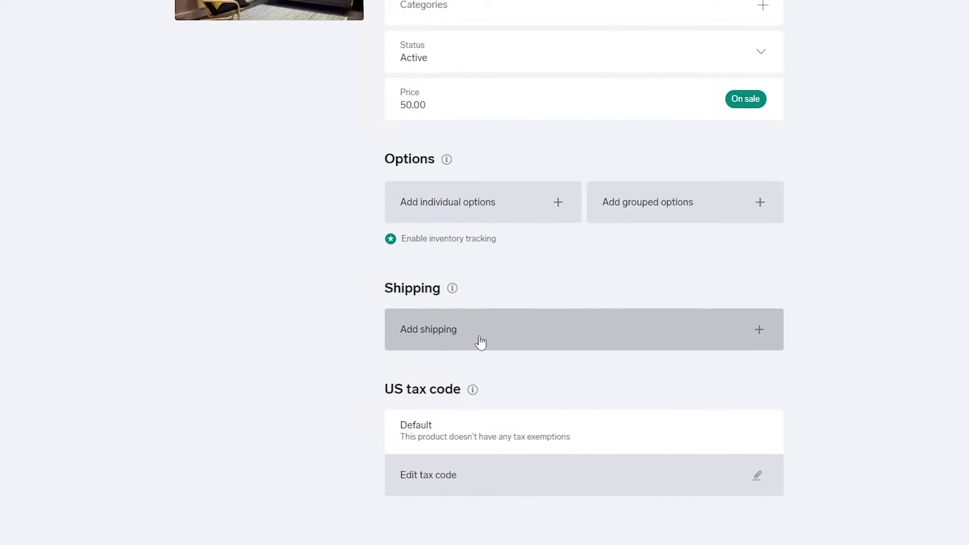
scroll(546, 420, down, 1)
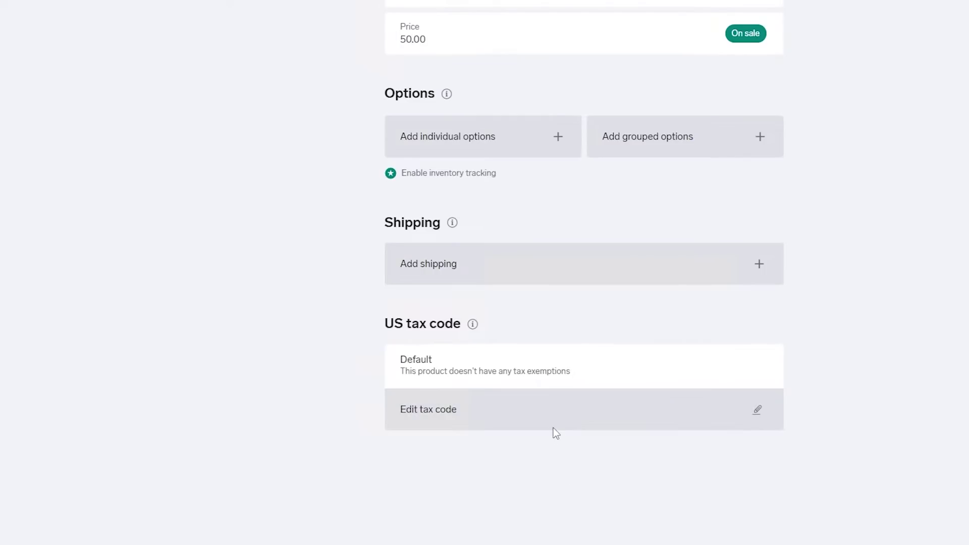
key(Tab)
key(Return)
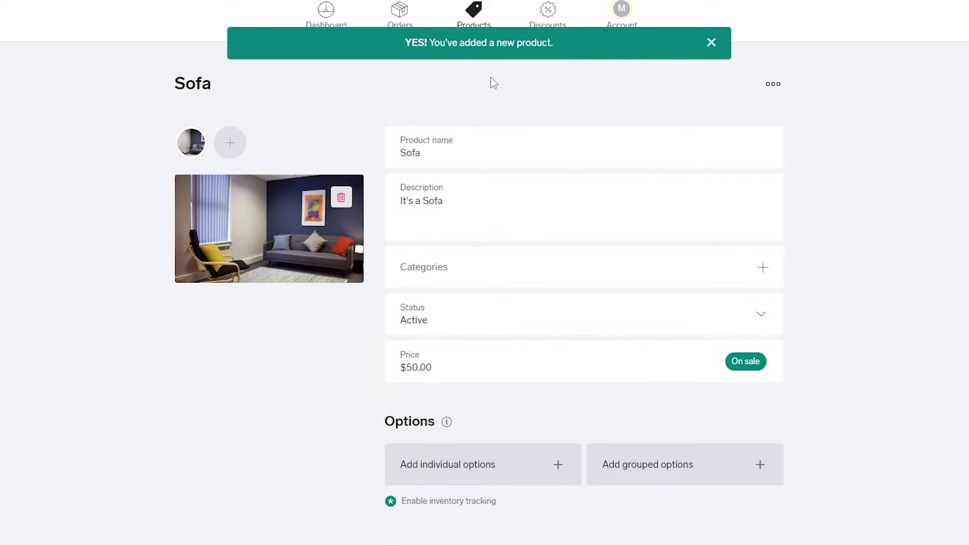
click(329, 15)
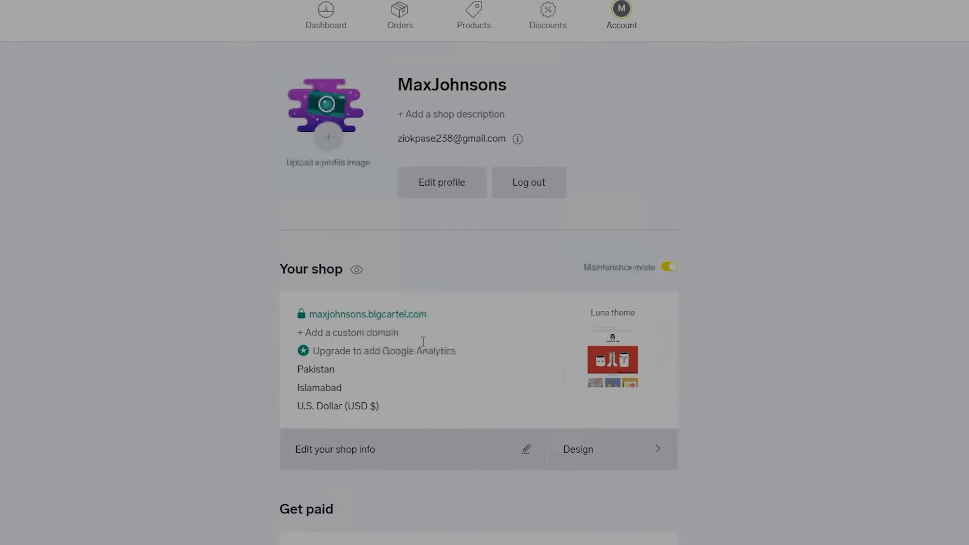
Step: Scroll the Account page down to the Your shop section showing the Luna theme
scroll(423, 341, down, 3)
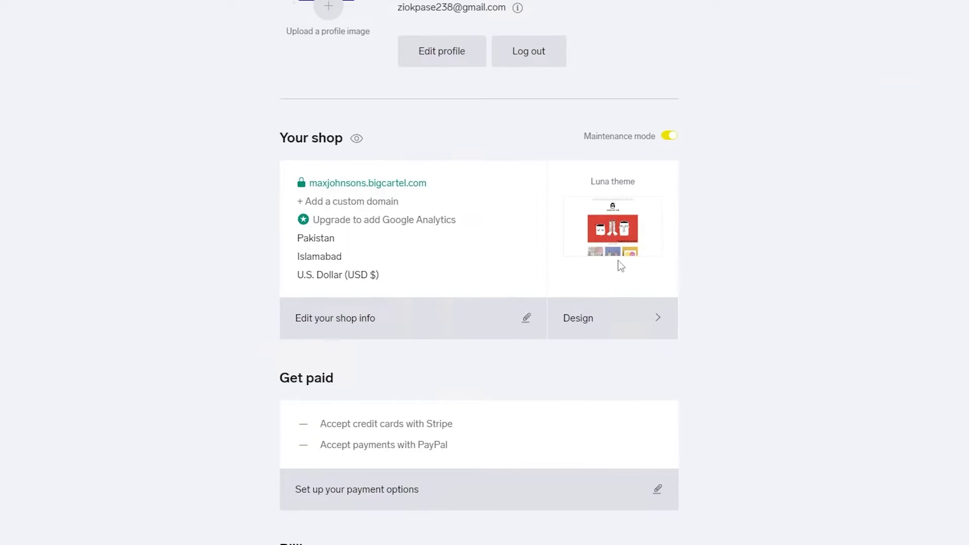
Step: Open the shop's Design editor and review the Header image, Slideshow and Colors settings
click(619, 335)
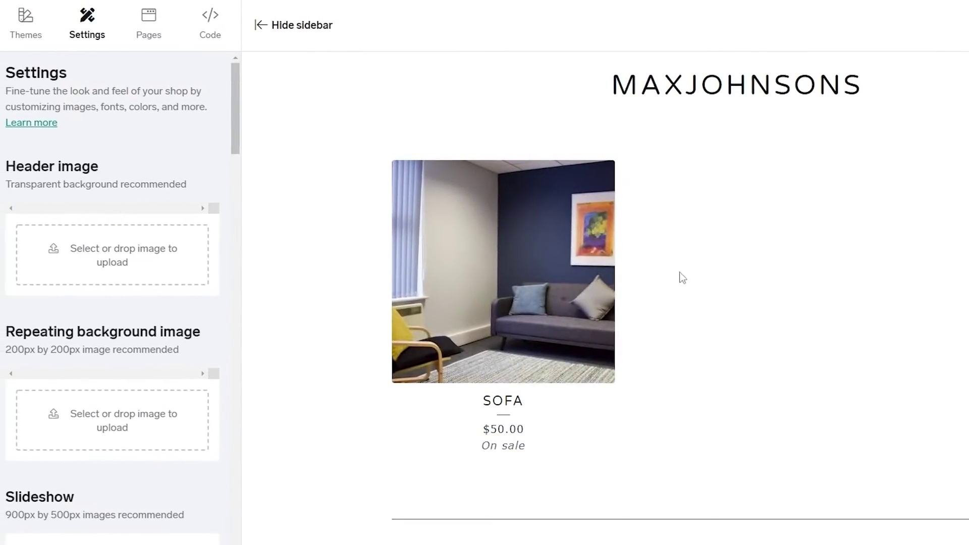
scroll(691, 307, down, 3)
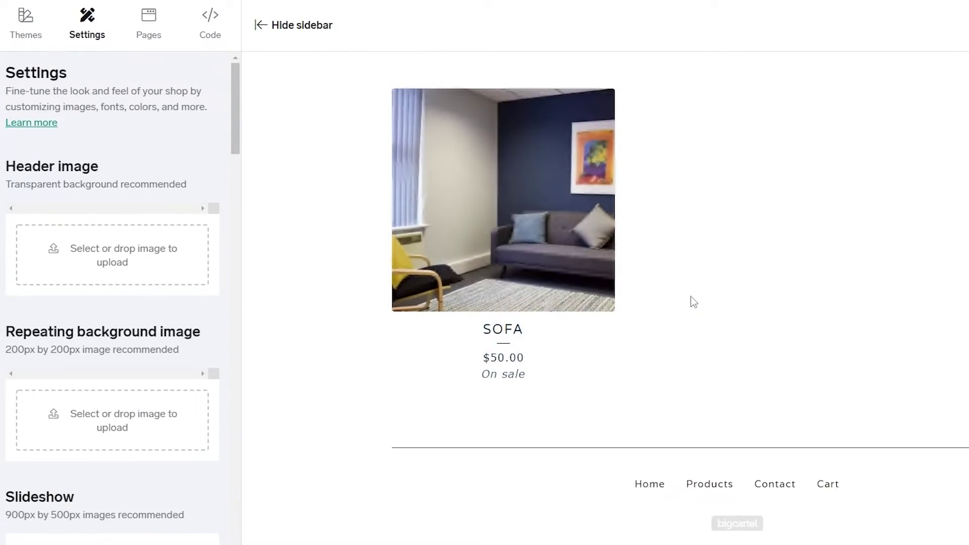
scroll(841, 294, up, 3)
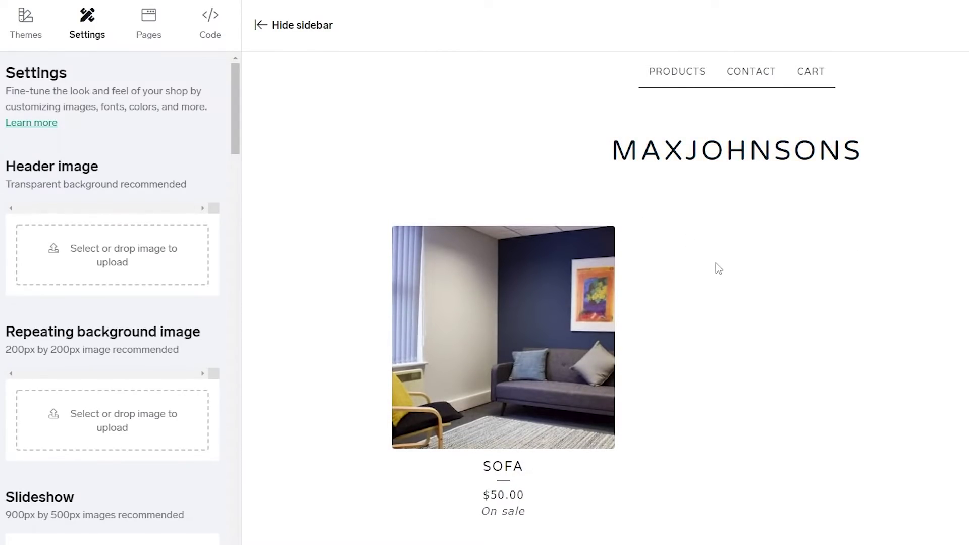
scroll(715, 263, down, 3)
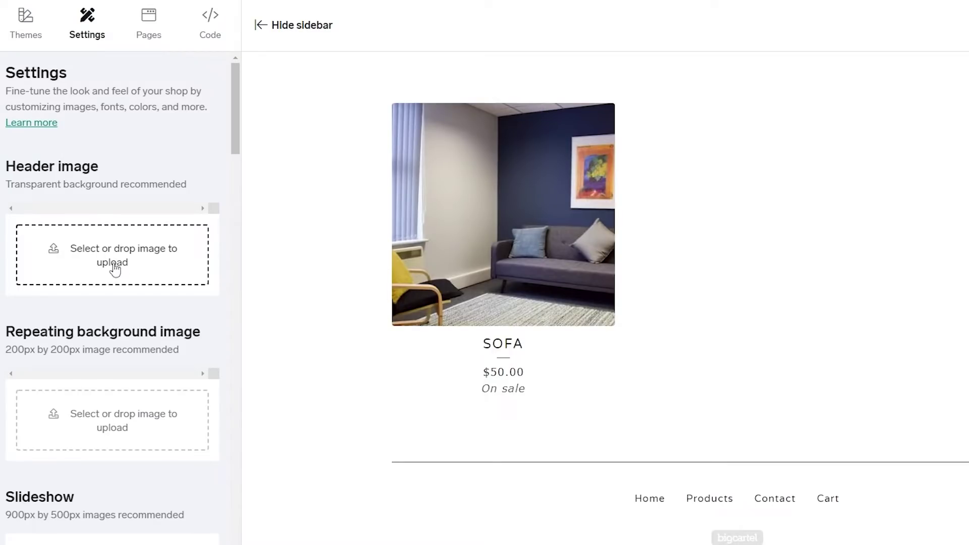
scroll(111, 276, down, 3)
scroll(95, 355, down, 2)
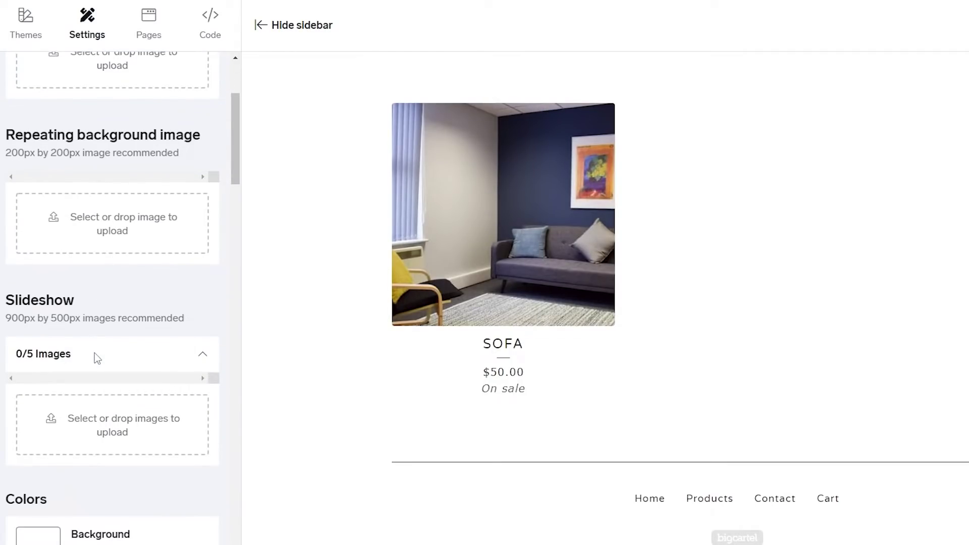
scroll(96, 355, down, 3)
scroll(97, 354, down, 2)
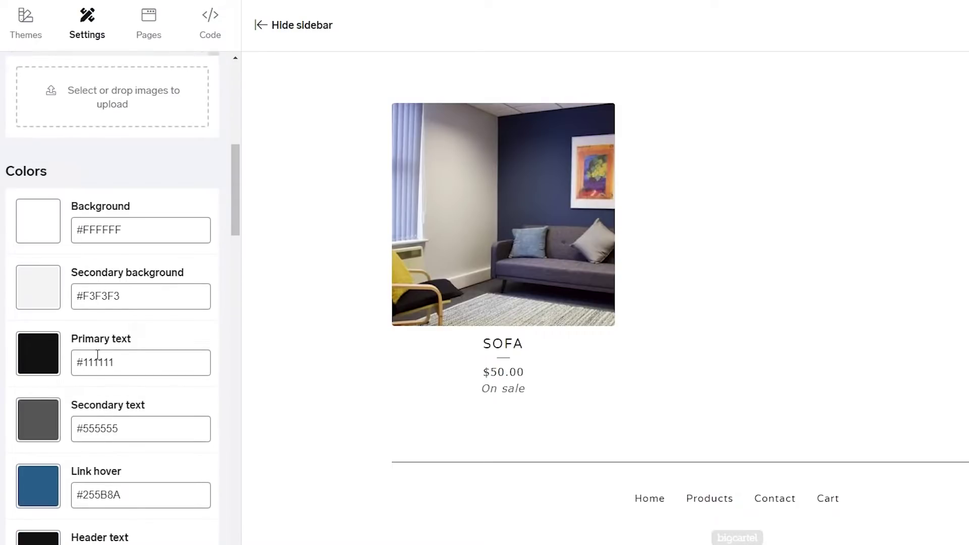
scroll(97, 355, up, 10)
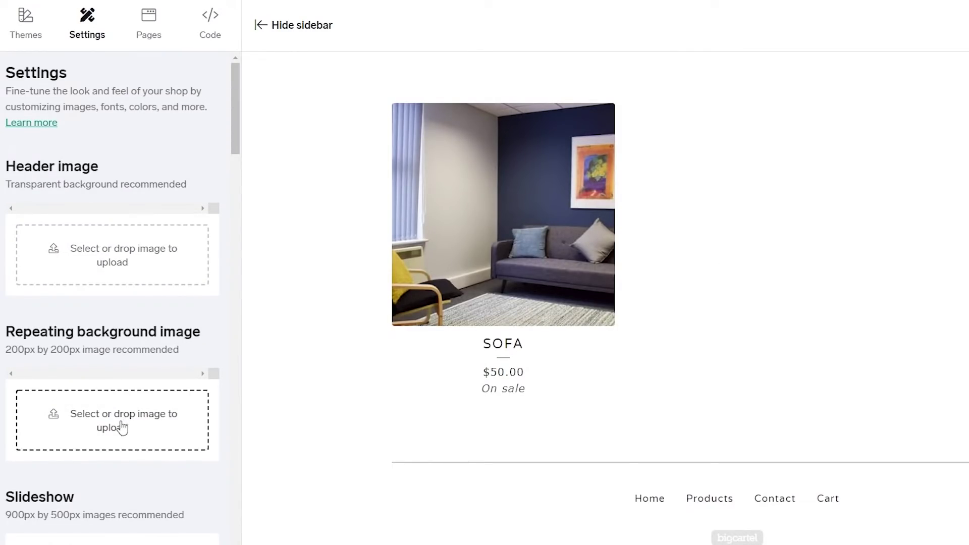
scroll(122, 423, down, 1)
scroll(126, 497, down, 1)
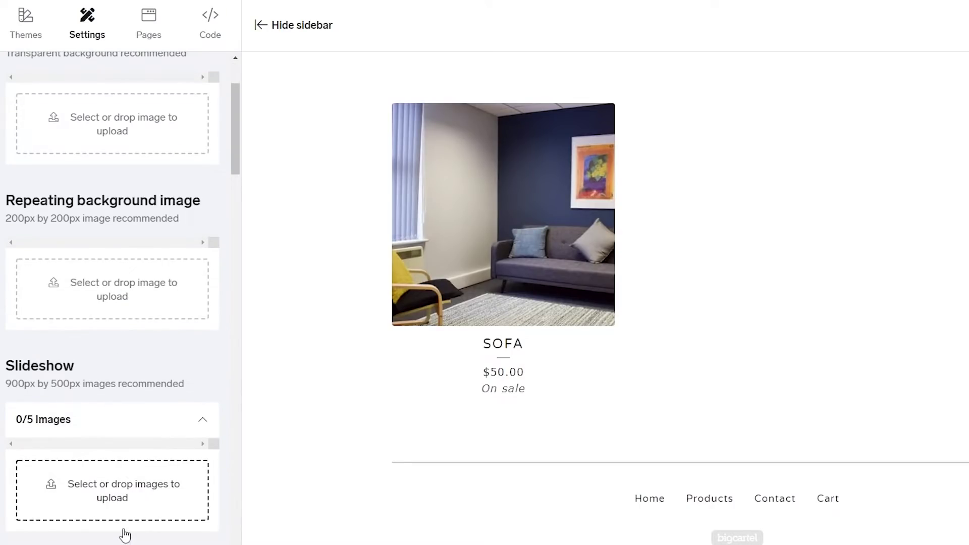
scroll(126, 360, up, 1)
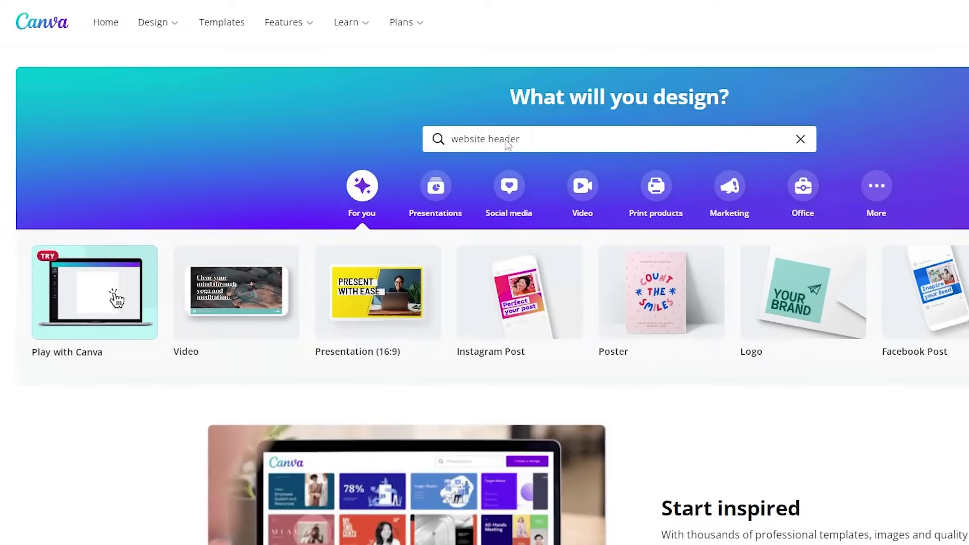
Step: Trim the Canva search to 'website' and start a Real Estate Website design
click(521, 142)
drag(521, 139, 487, 139)
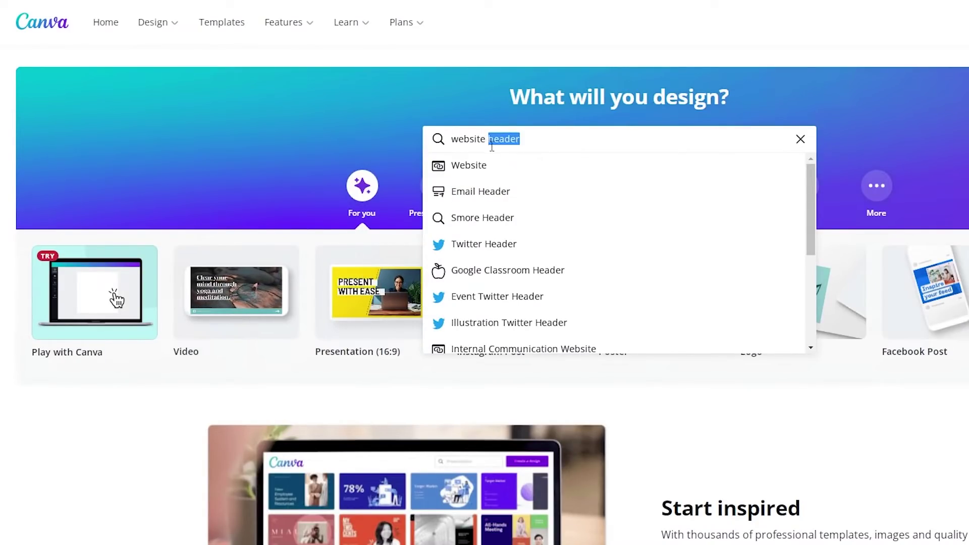
key(BackSpace)
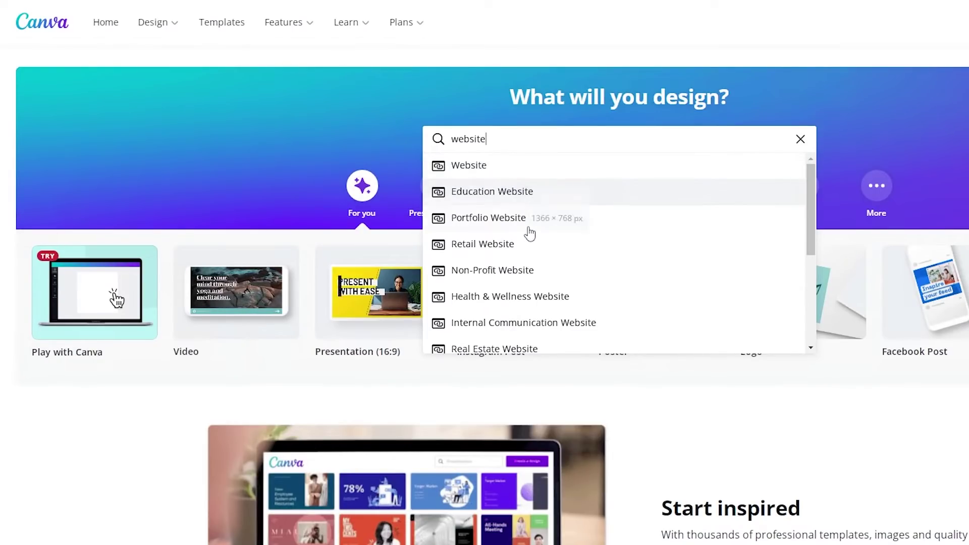
scroll(551, 329, down, 4)
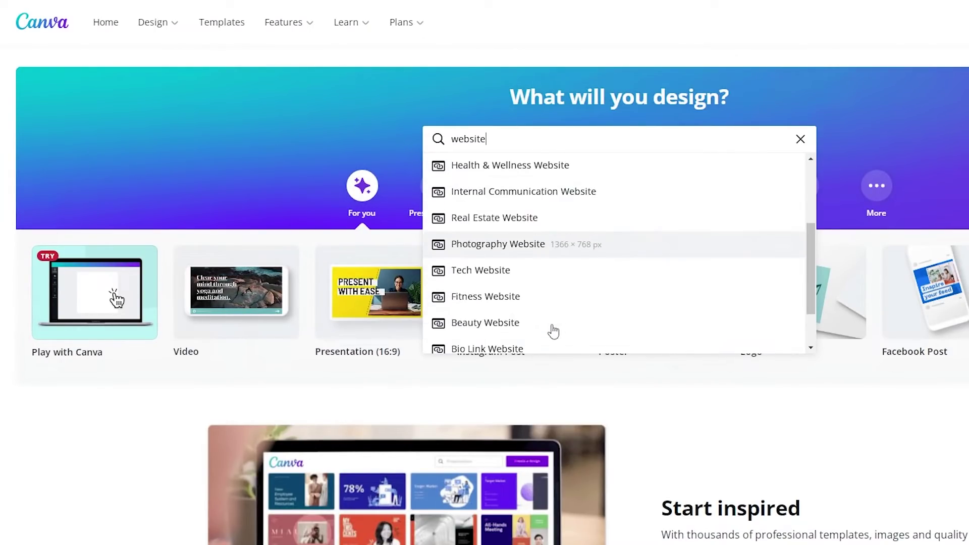
scroll(553, 331, down, 1)
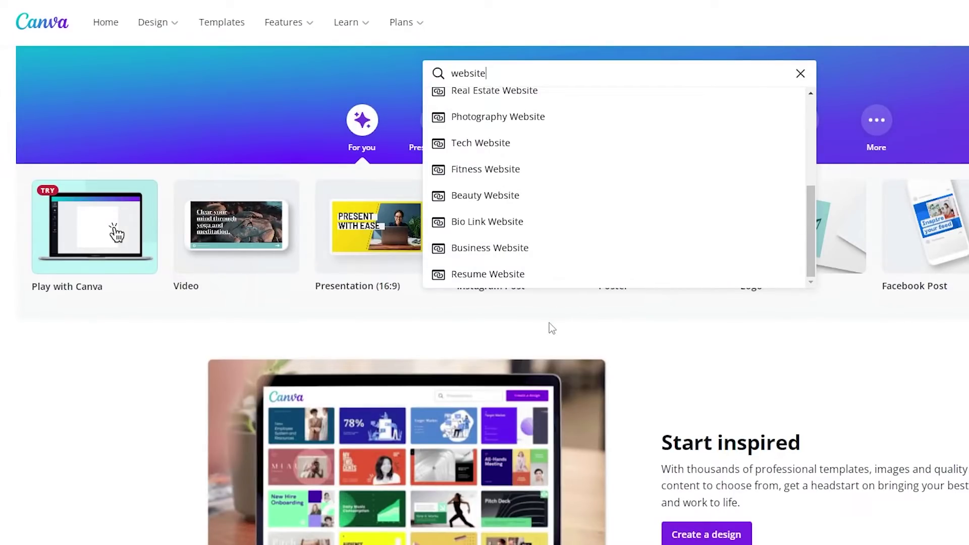
scroll(549, 325, up, 1)
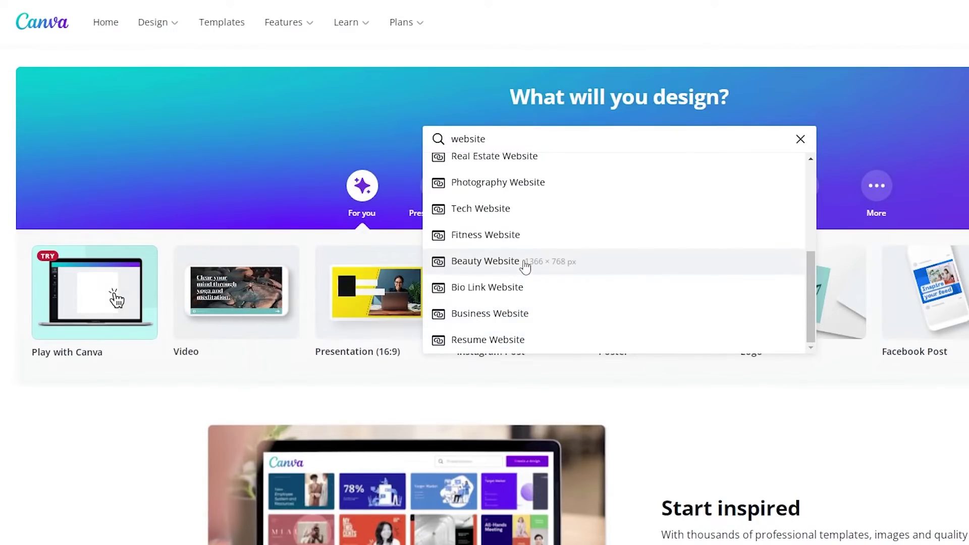
scroll(525, 265, up, 2)
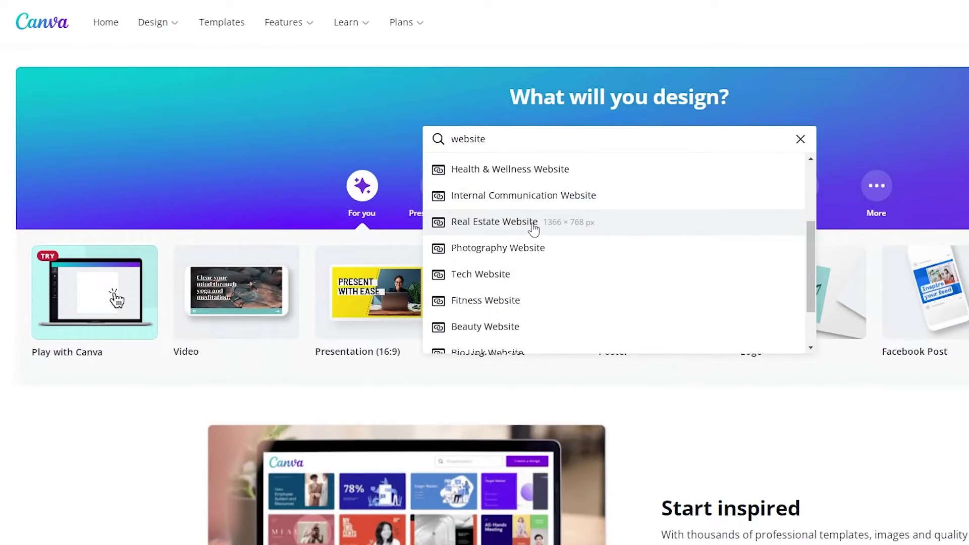
click(561, 233)
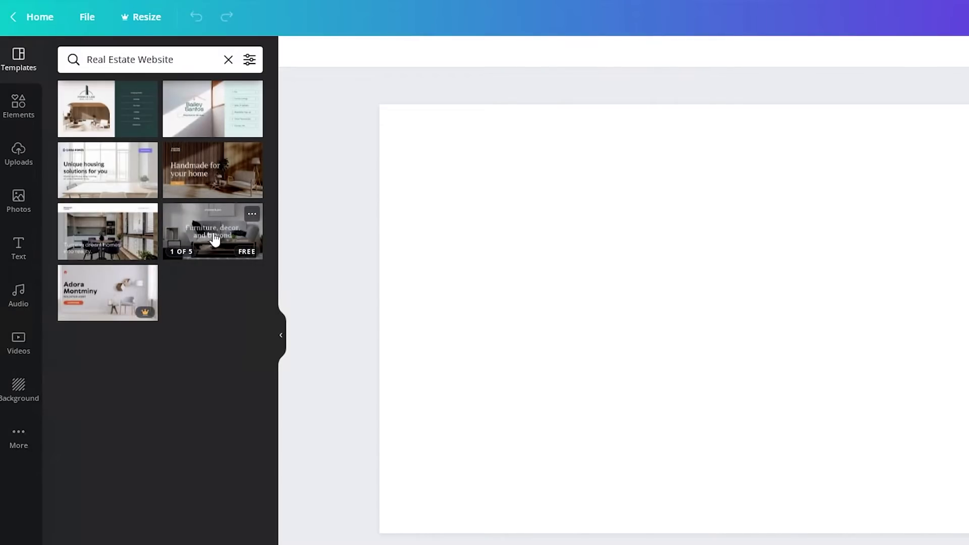
Step: Apply the interiors retail template's 'Furniture, decor, and beyond' page, briefly trying Our Story first
click(214, 240)
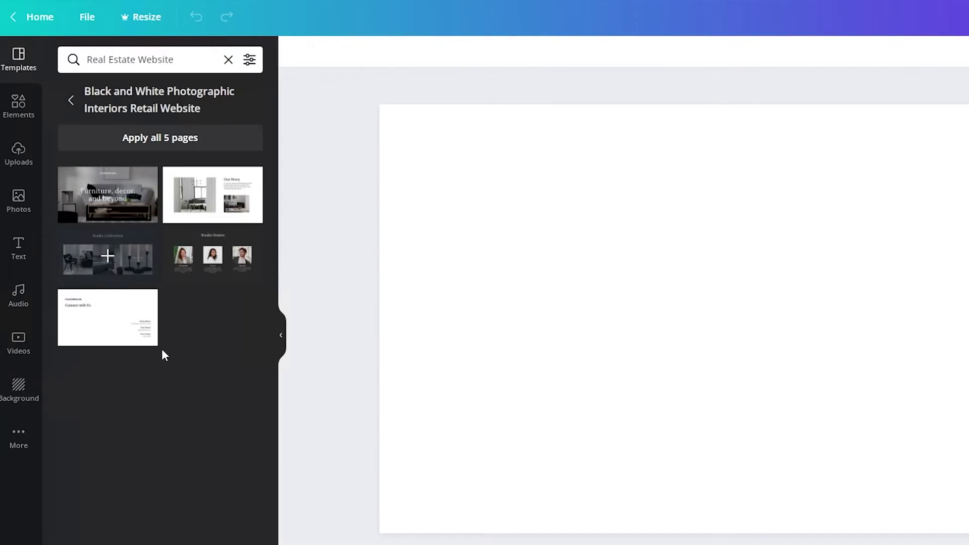
click(105, 204)
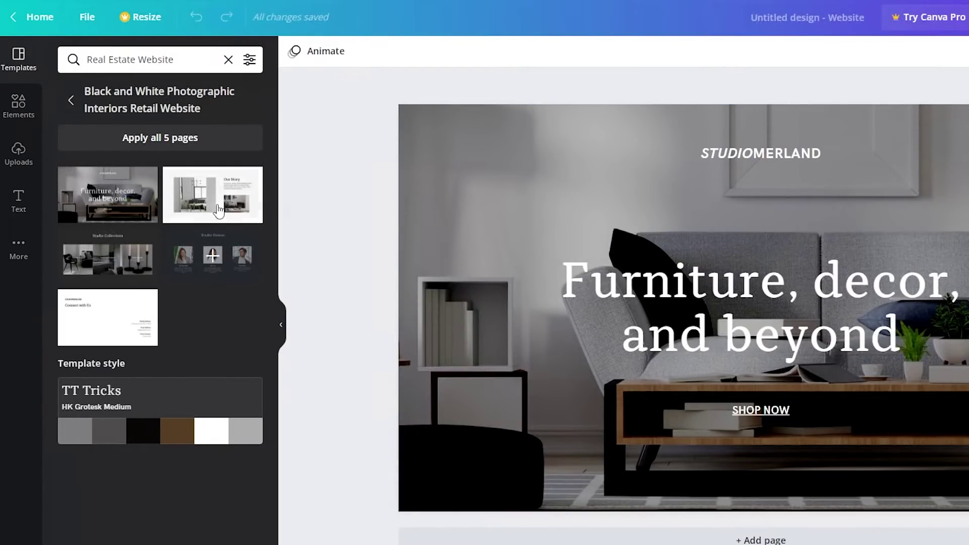
click(219, 209)
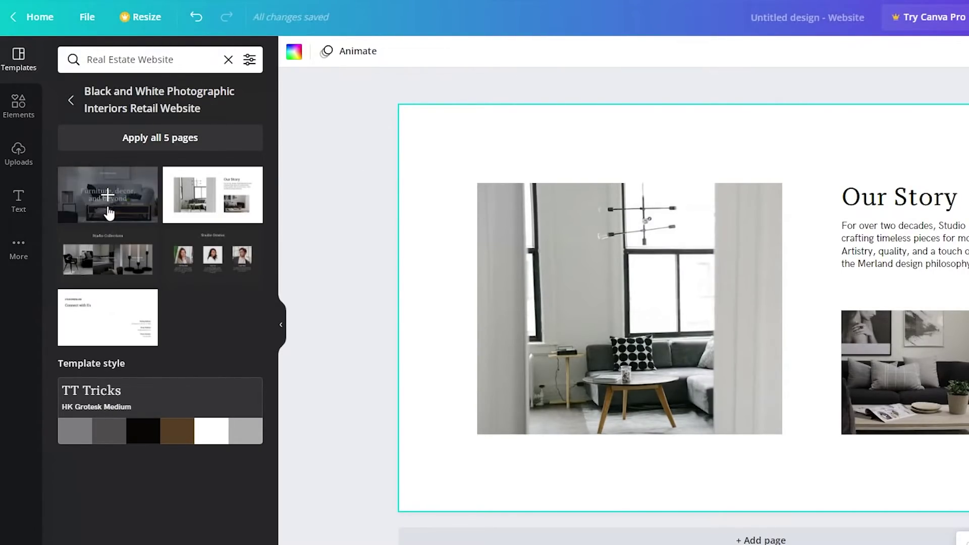
click(123, 220)
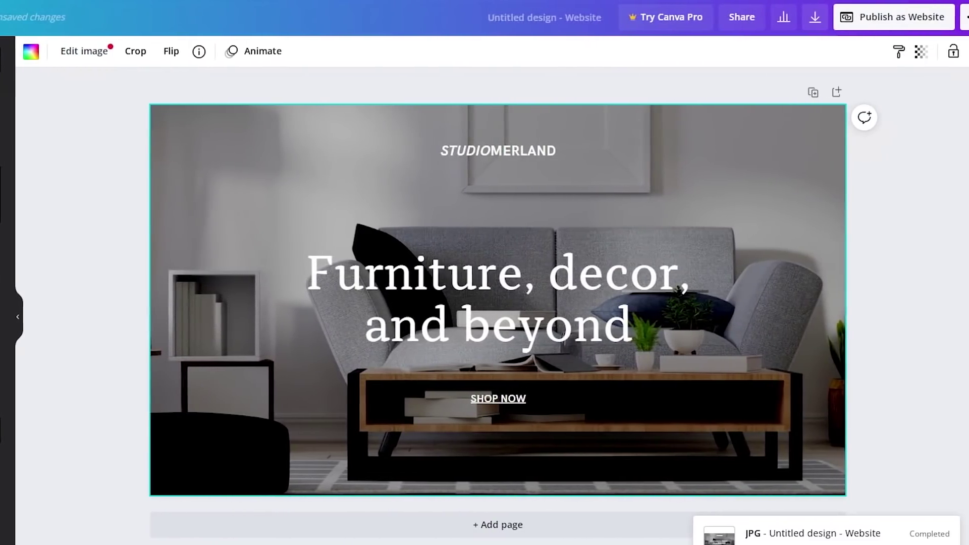
Step: Download the 'Furniture, decor, and beyond' page as a JPG image
click(951, 25)
click(824, 121)
click(854, 109)
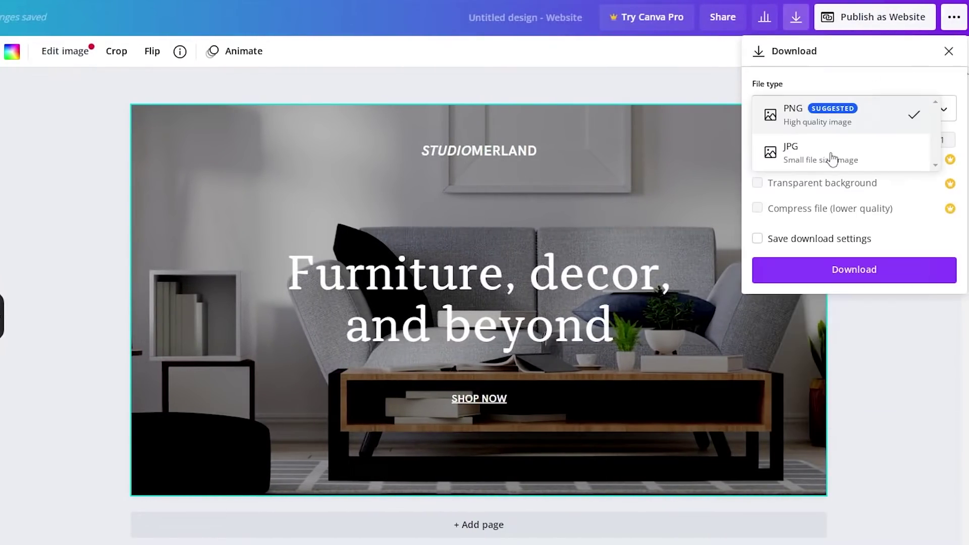
click(830, 159)
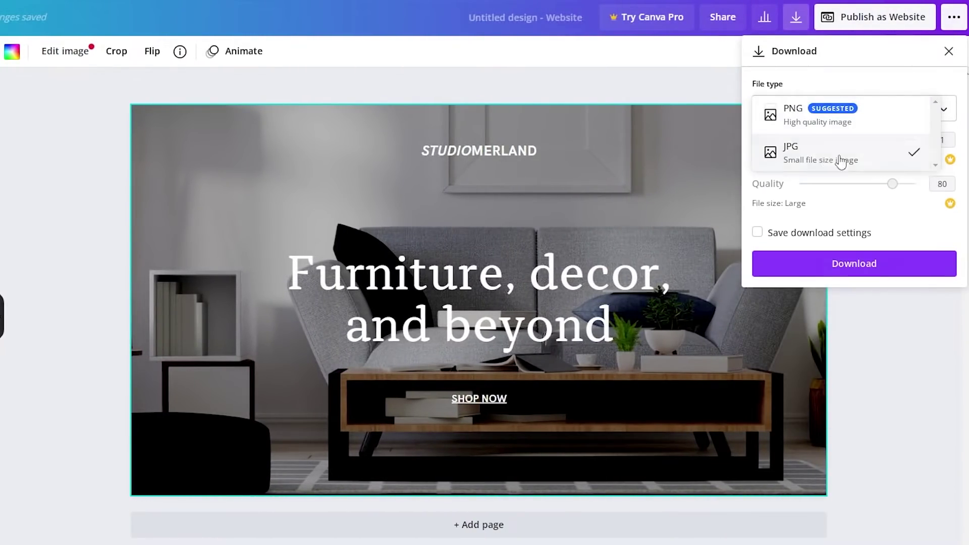
click(853, 263)
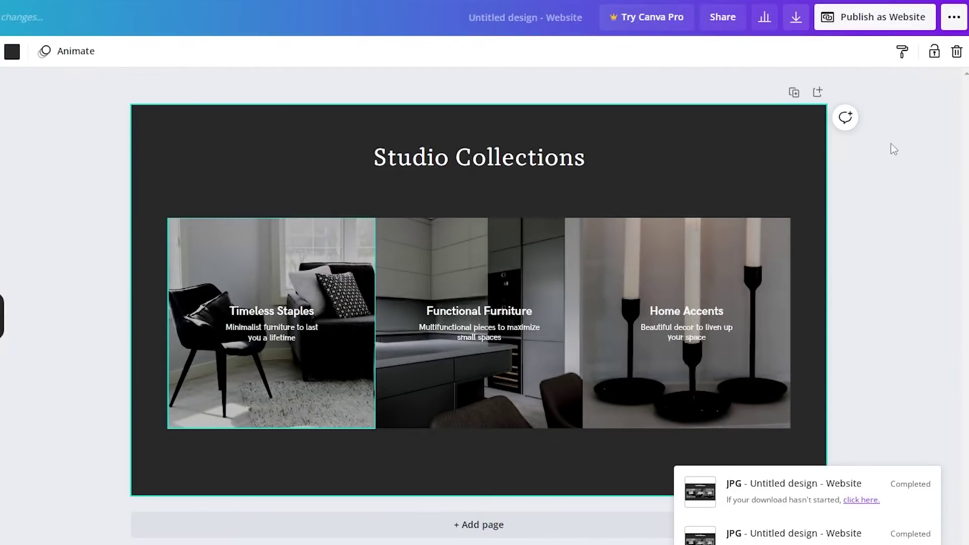
Step: Download the Studio Collections page as a JPG image
click(952, 18)
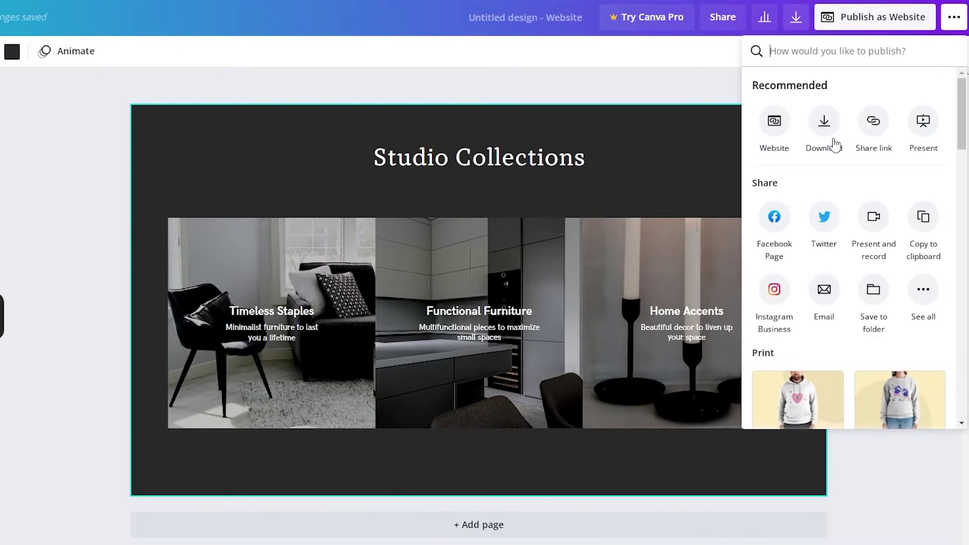
click(824, 124)
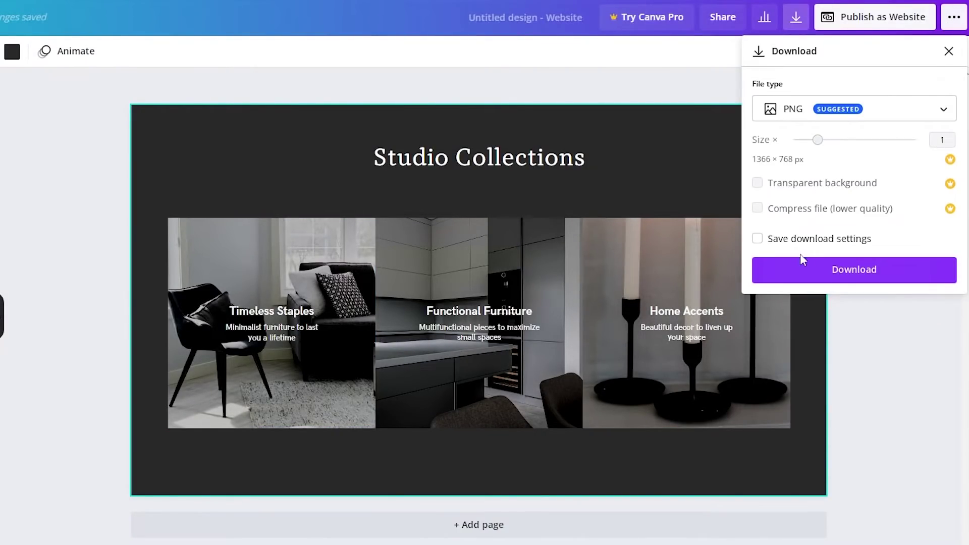
click(835, 264)
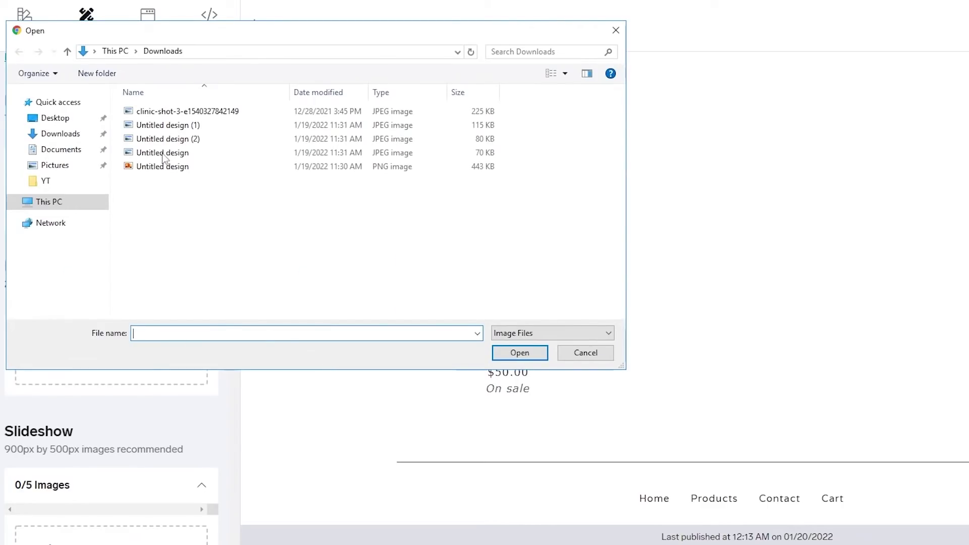
double_click(167, 125)
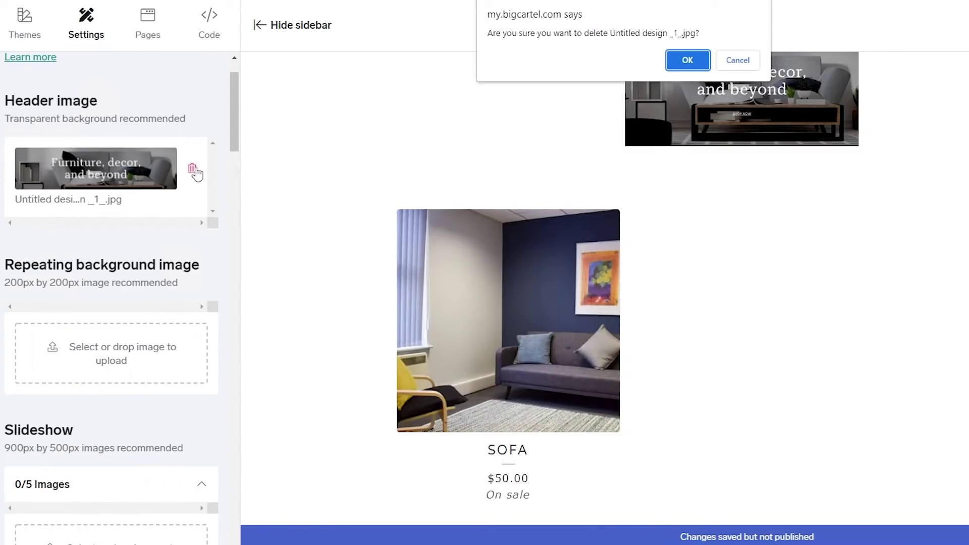
click(683, 60)
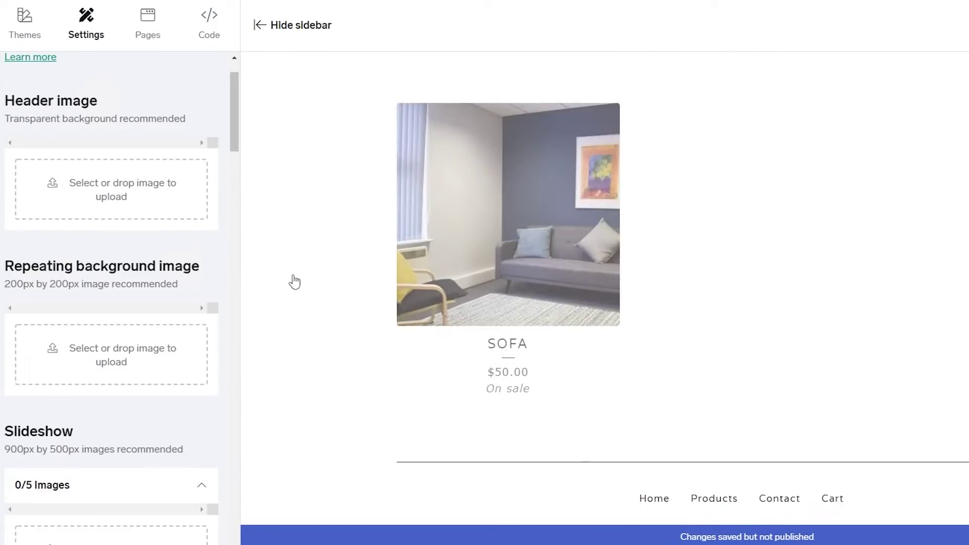
click(126, 361)
click(199, 125)
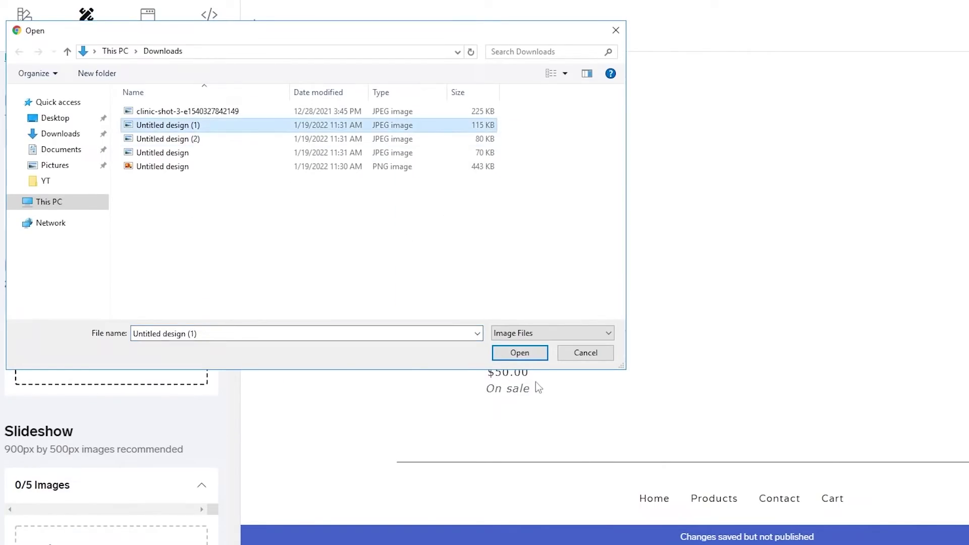
click(521, 352)
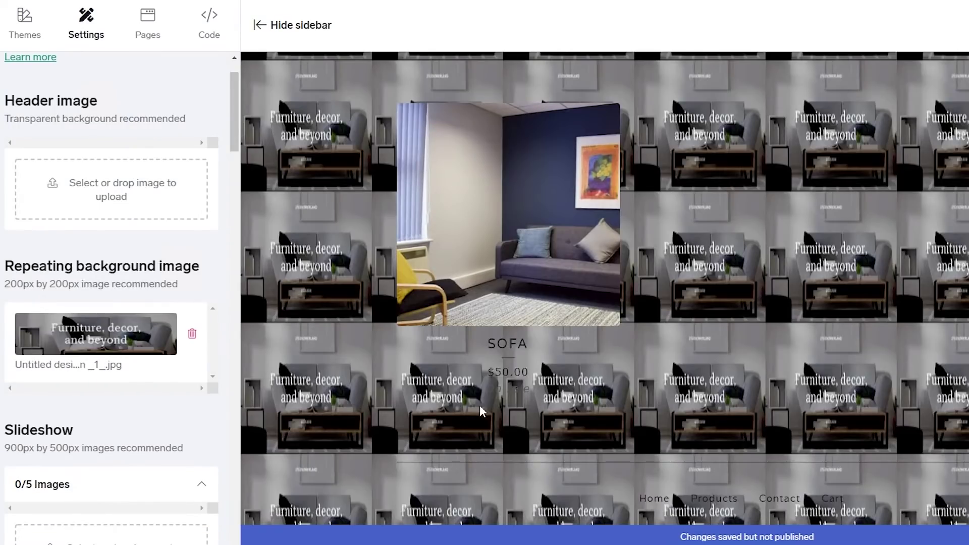
scroll(366, 456, down, 1)
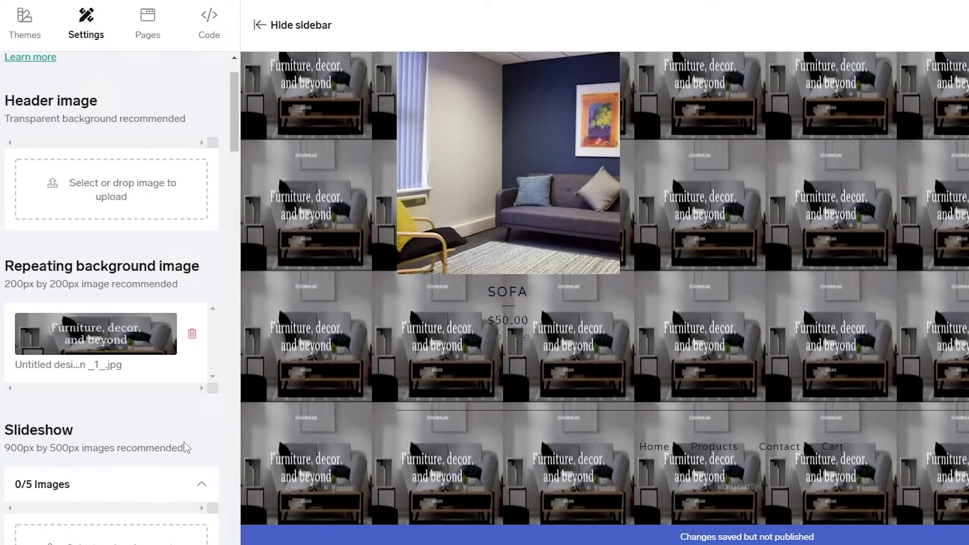
click(193, 336)
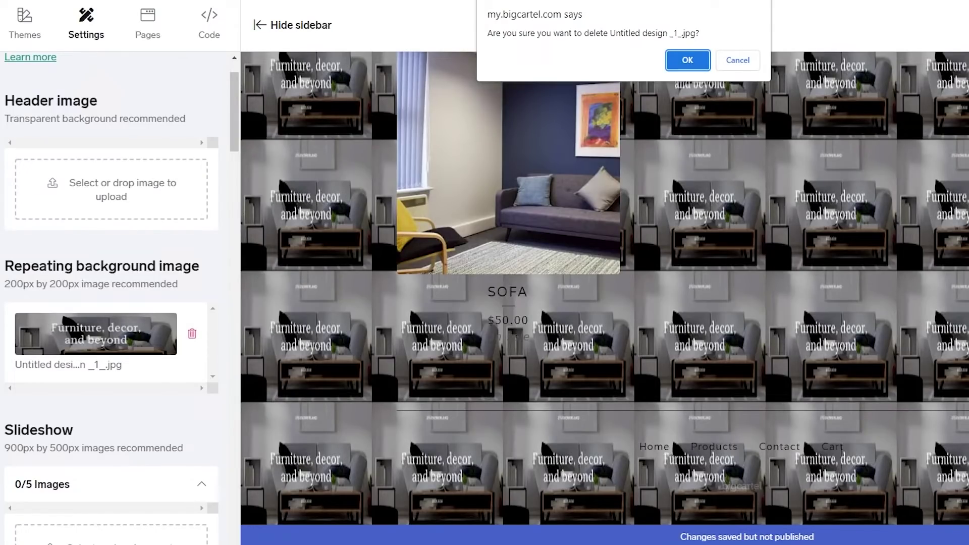
click(686, 61)
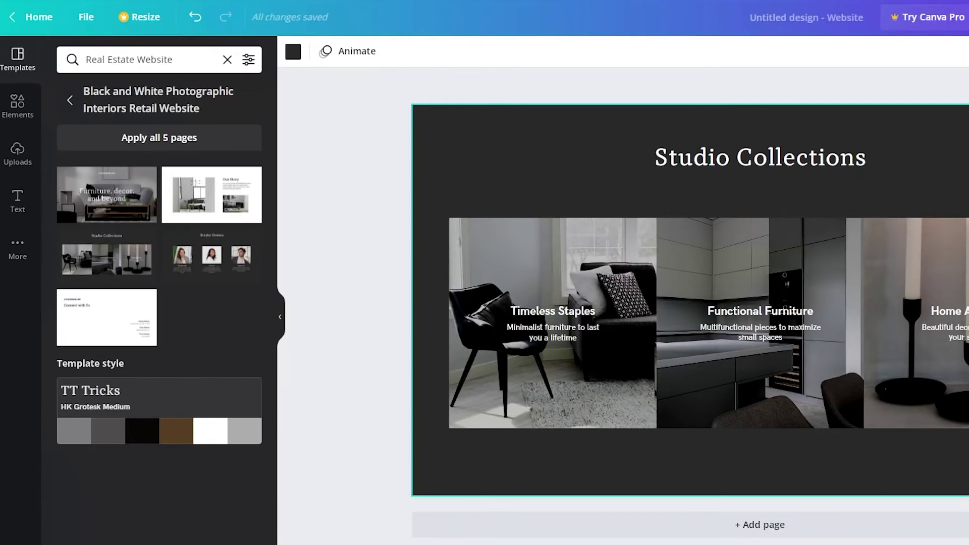
Step: Apply the 'Furniture, decor, and beyond' page thumbnail to the canvas
click(152, 209)
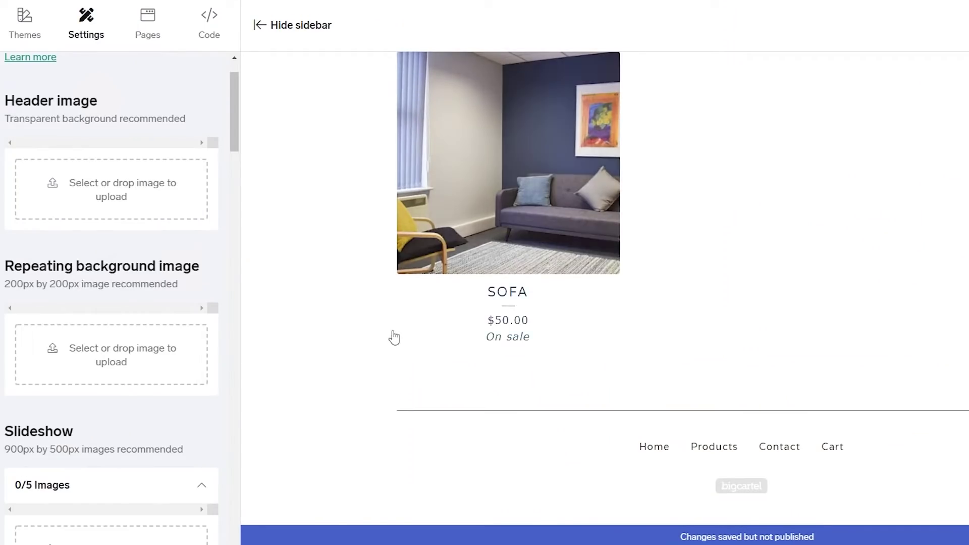
Step: Set the shop background colour to blue #255B8A
scroll(159, 365, down, 5)
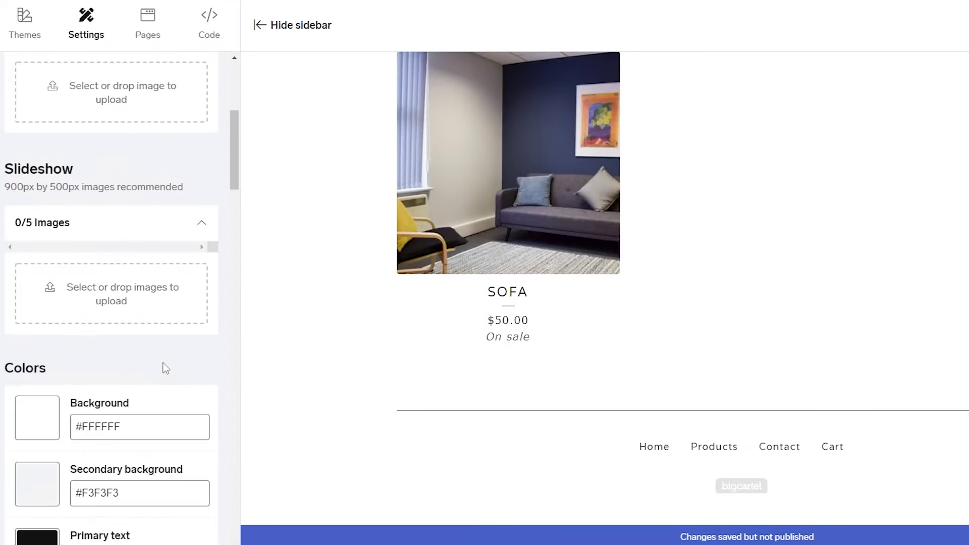
scroll(165, 369, down, 8)
scroll(131, 491, down, 3)
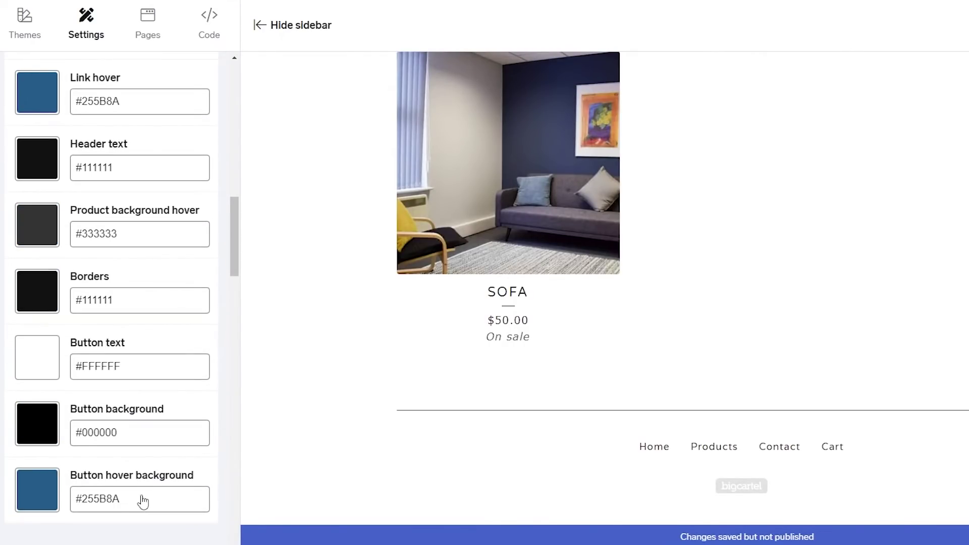
scroll(143, 501, up, 14)
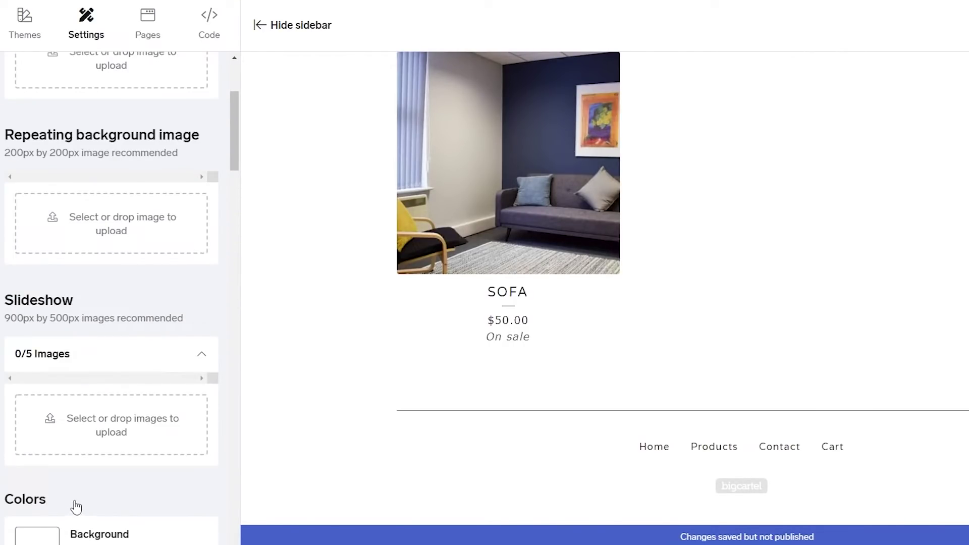
scroll(76, 506, down, 3)
click(52, 426)
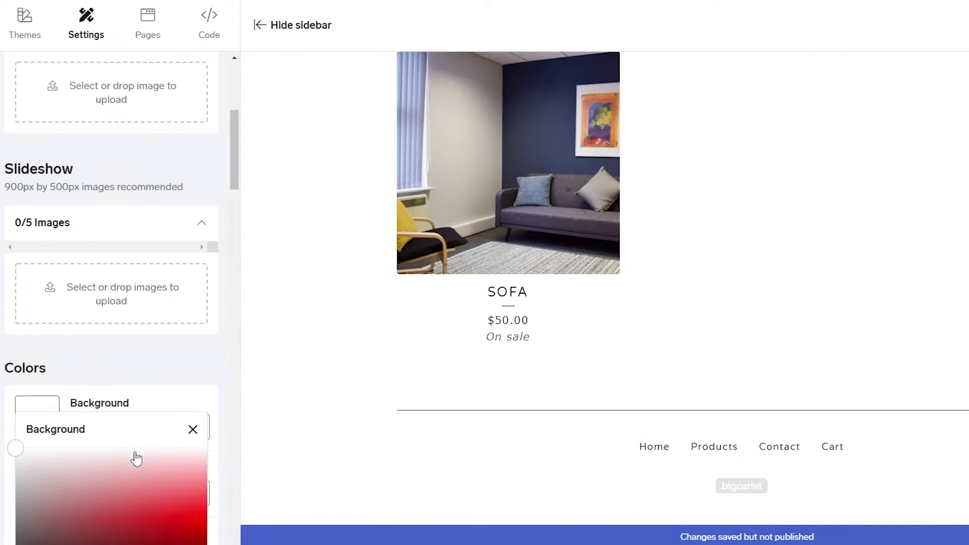
click(76, 474)
click(122, 483)
click(151, 477)
click(184, 527)
scroll(156, 502, down, 3)
scroll(186, 495, down, 1)
click(193, 231)
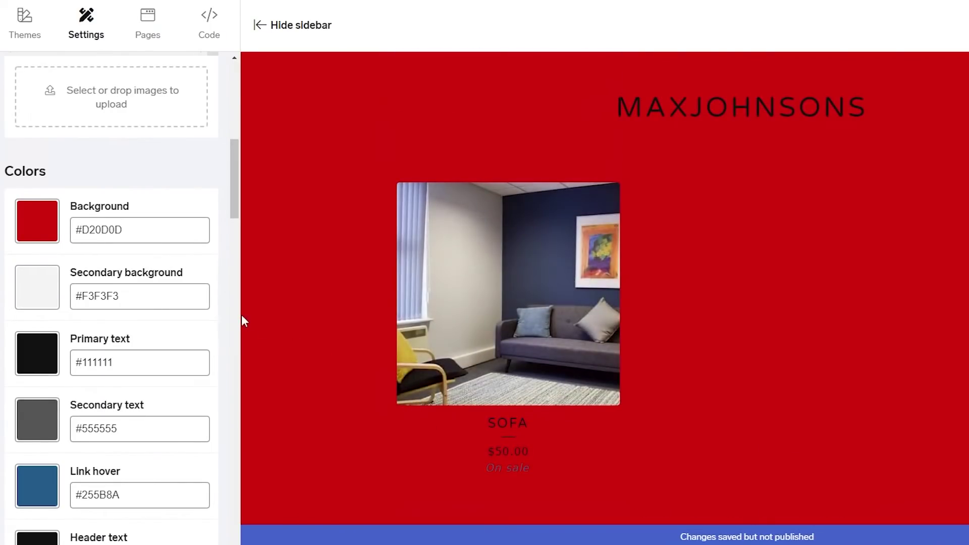
click(50, 223)
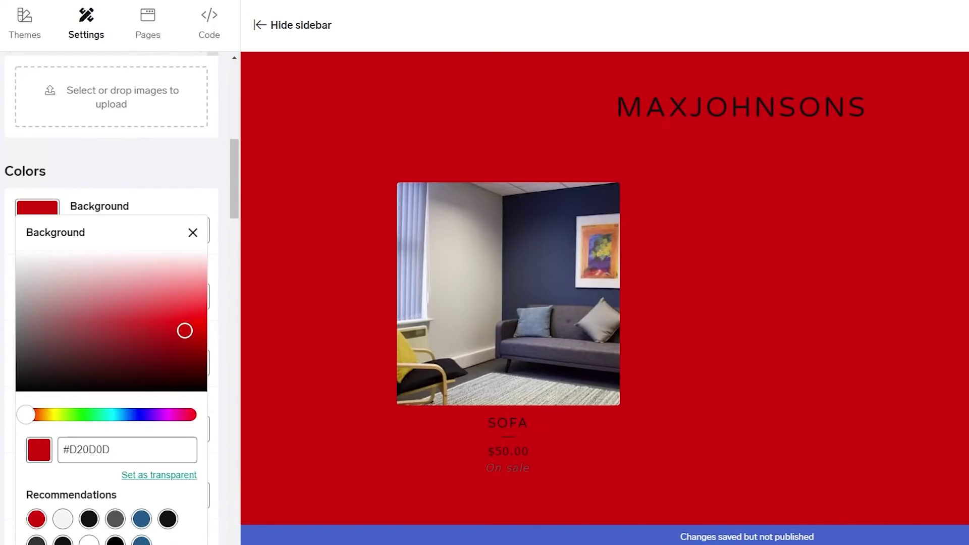
click(141, 540)
scroll(430, 382, down, 5)
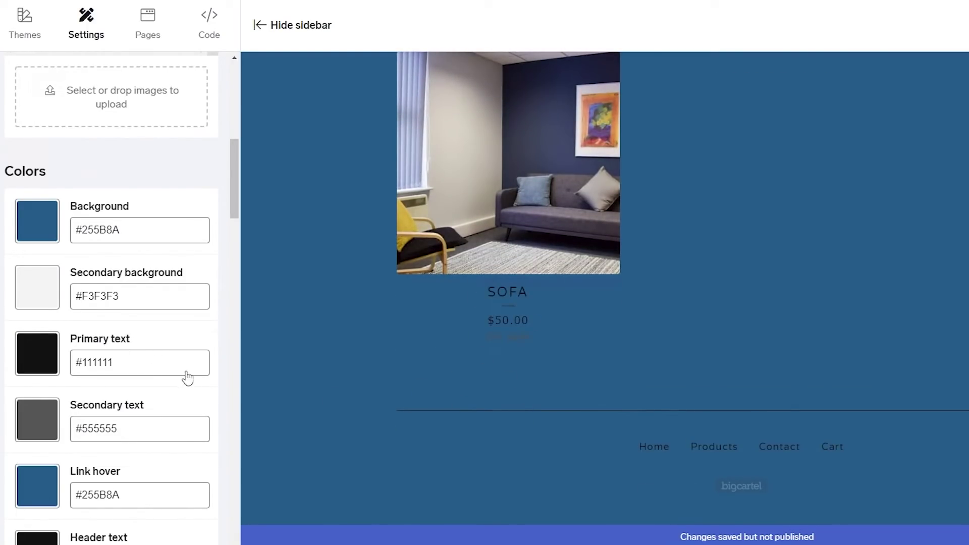
scroll(142, 373, down, 1)
Step: Make the primary text colour pure white #FFFFFF
click(48, 298)
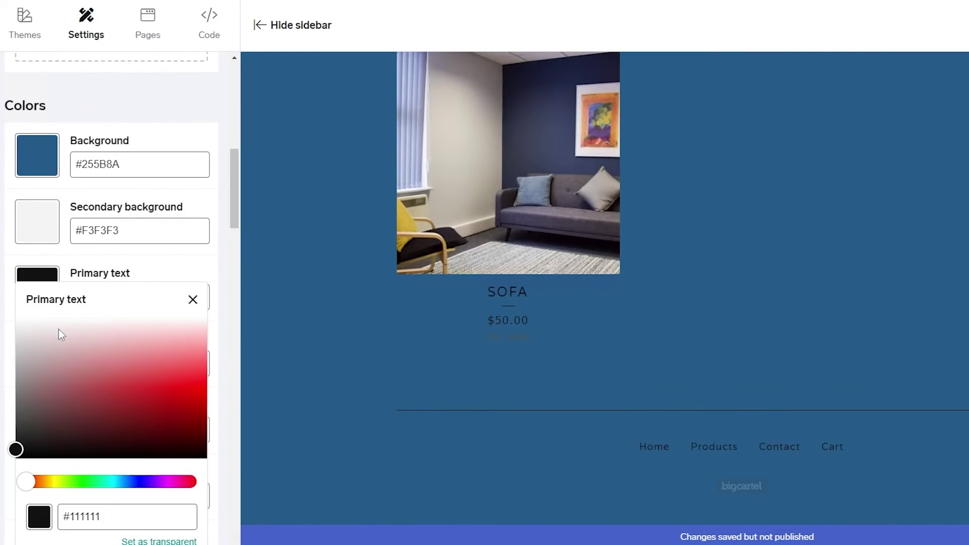
click(36, 328)
drag(37, 328, 16, 318)
click(193, 299)
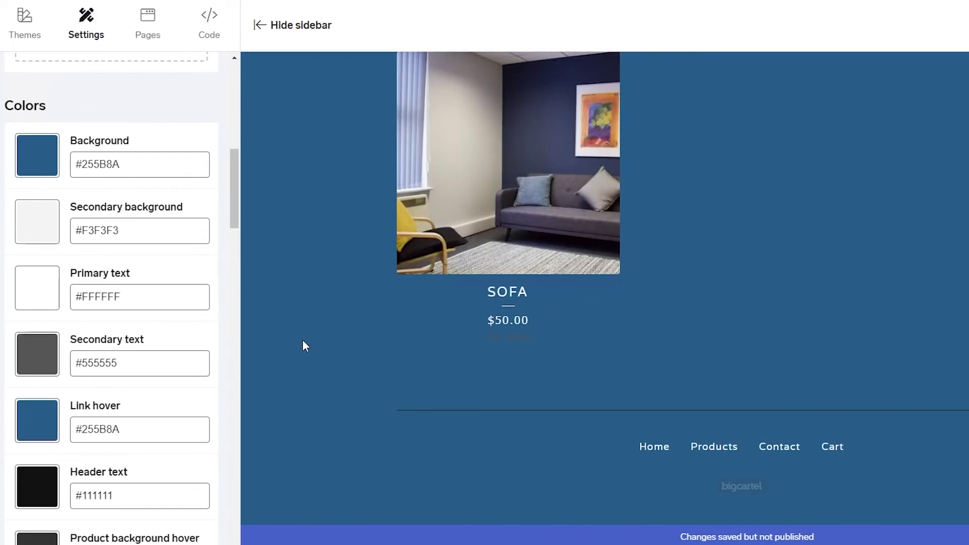
Step: Set the secondary text colour to red #FD0707
click(71, 360)
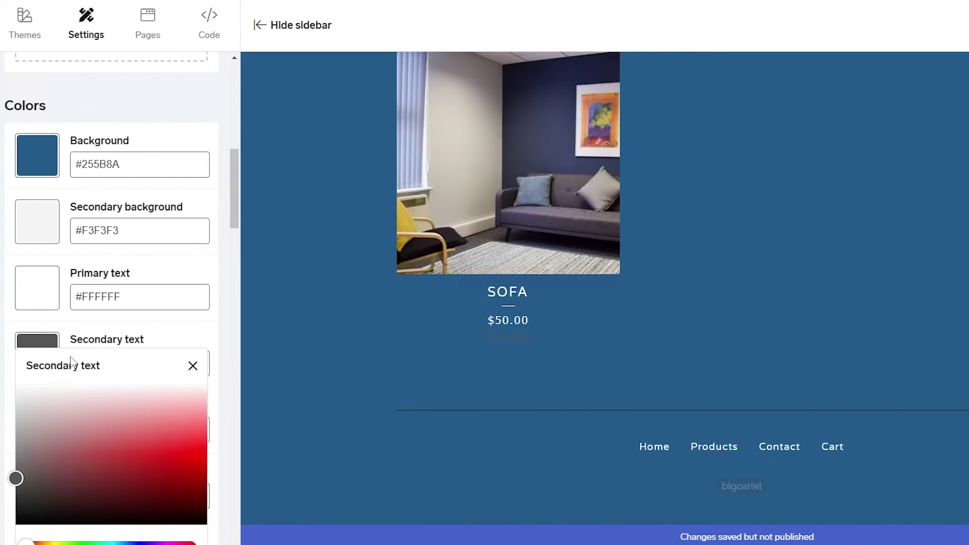
click(190, 448)
click(193, 366)
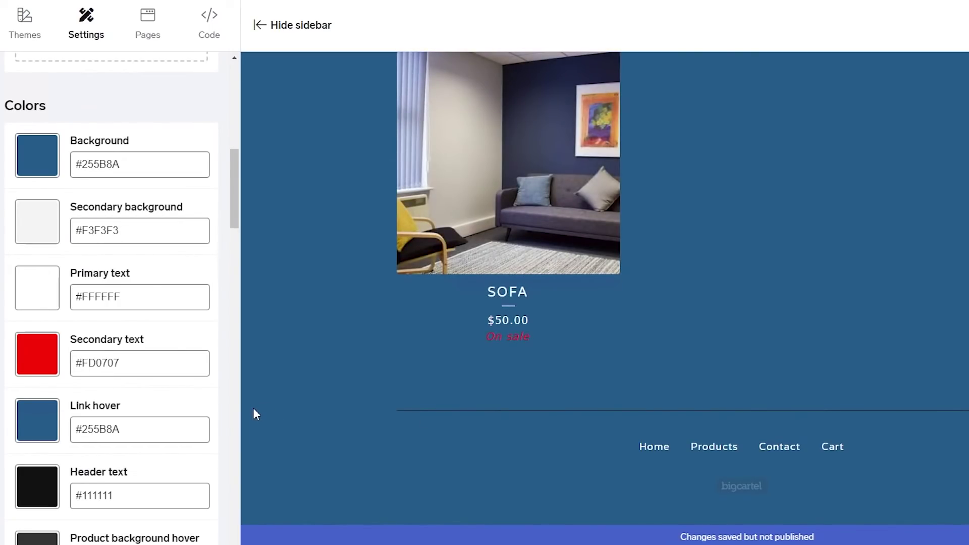
scroll(55, 417, down, 3)
scroll(56, 417, down, 4)
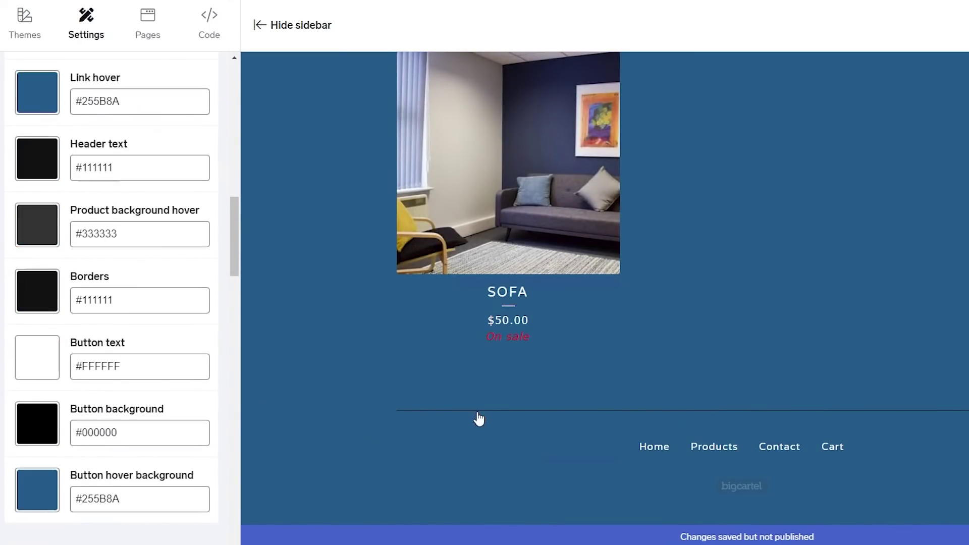
scroll(477, 417, up, 3)
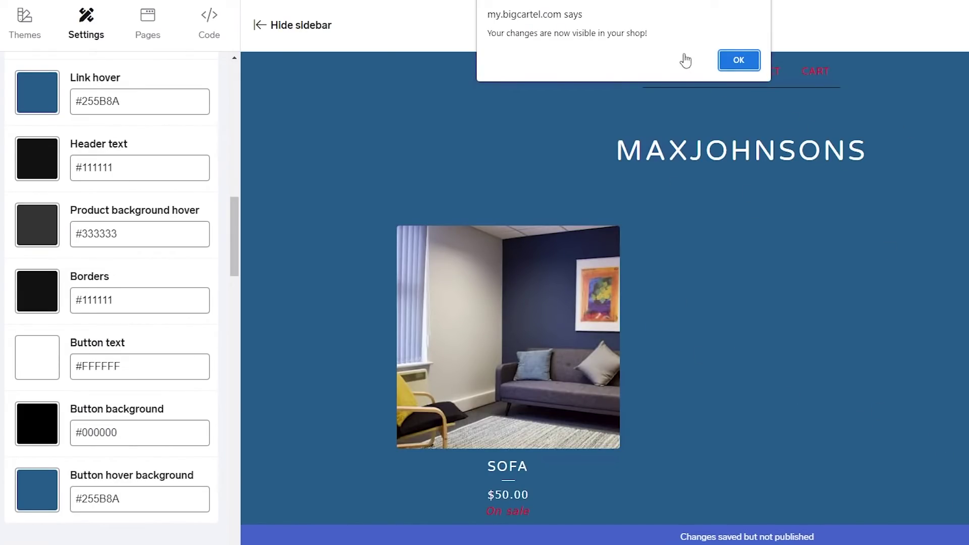
Step: Dismiss the publish notice and resave shop info with Pakistan, Islamabad time and U.S. Dollar
click(739, 60)
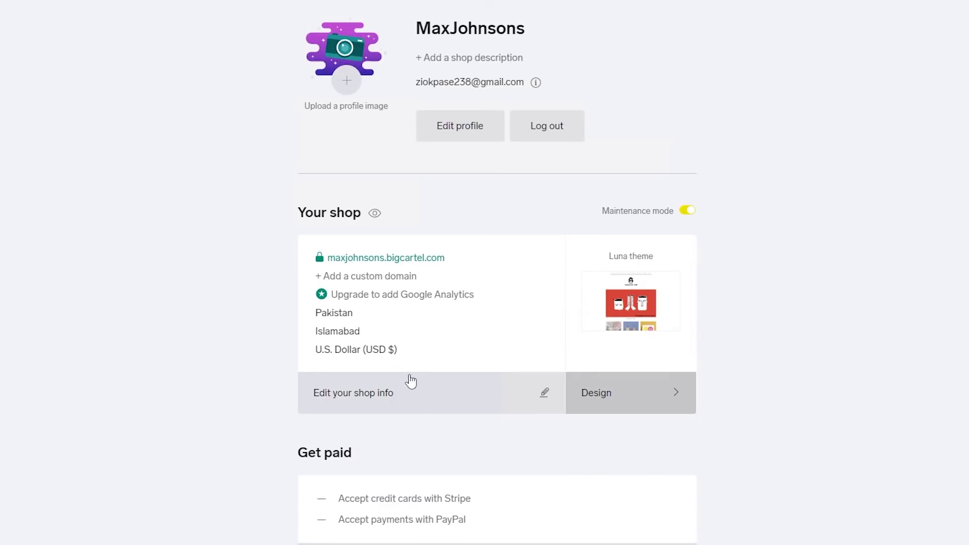
click(426, 413)
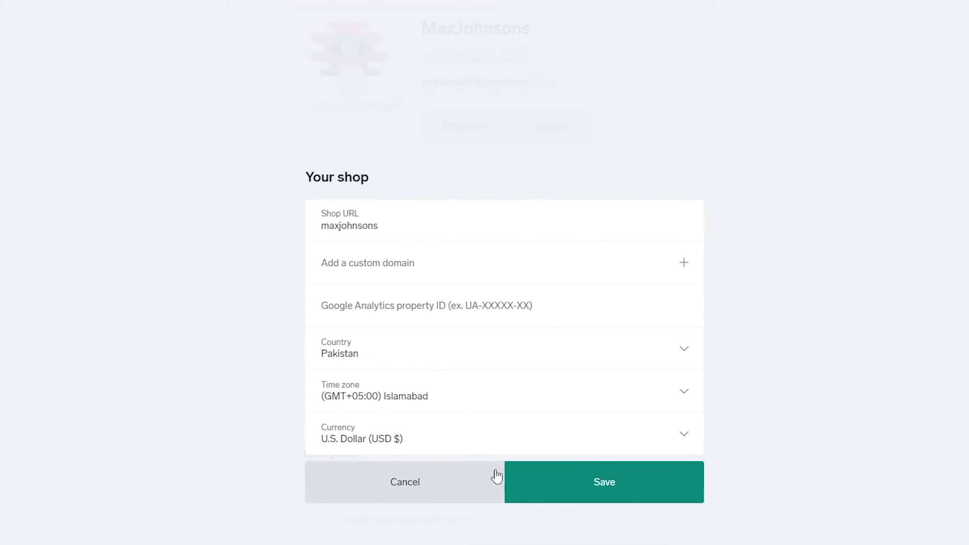
click(560, 500)
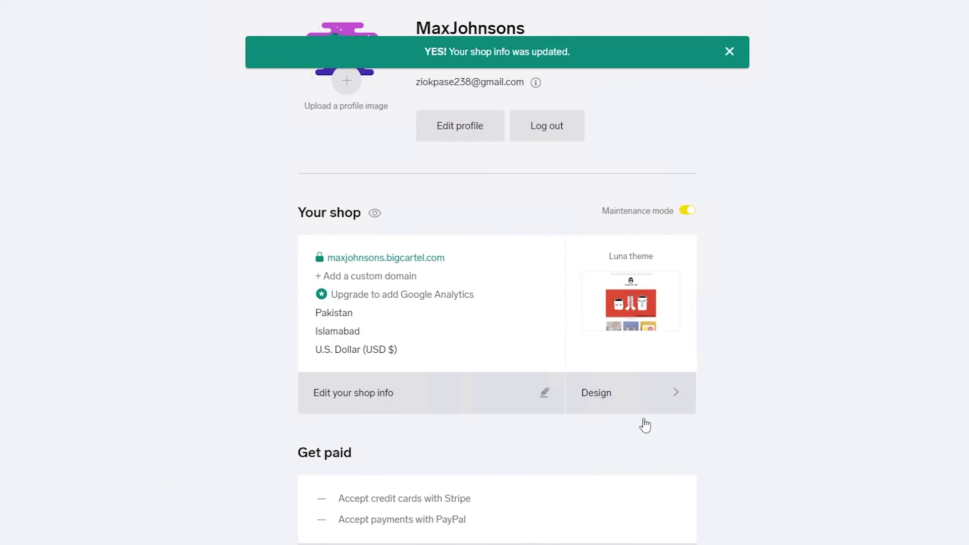
scroll(554, 327, down, 1)
scroll(404, 242, up, 1)
scroll(294, 216, up, 1)
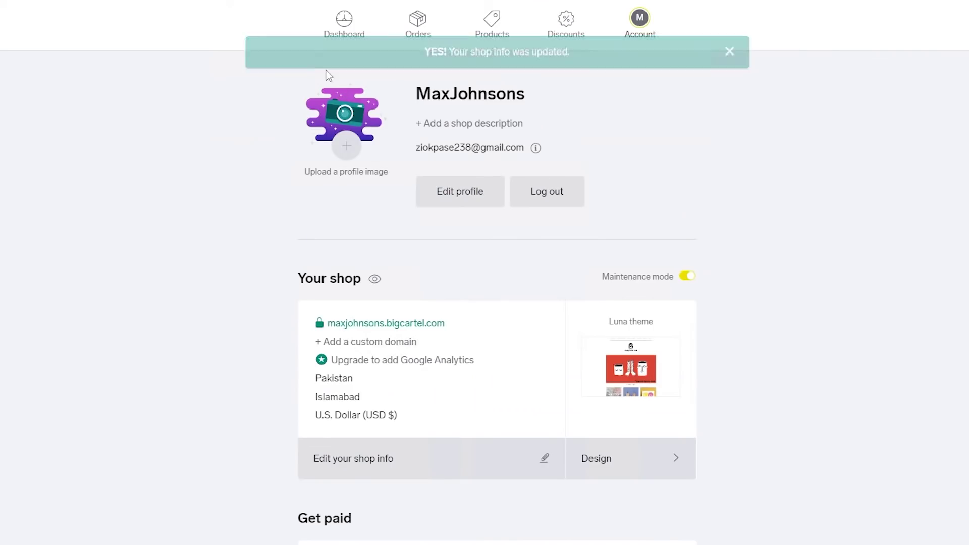
Step: Launch the shop from the dashboard's Getting started checklist and dismiss the congratulations message
click(345, 35)
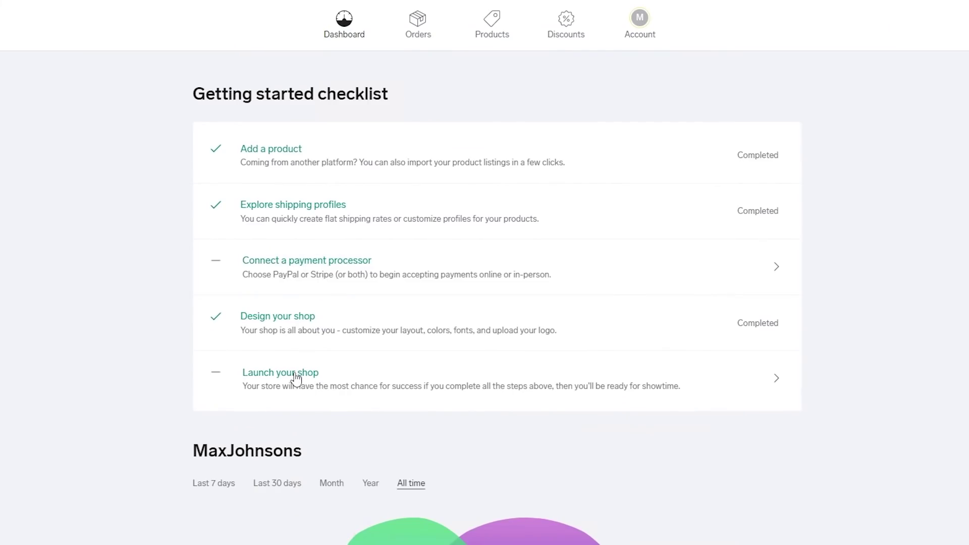
click(302, 375)
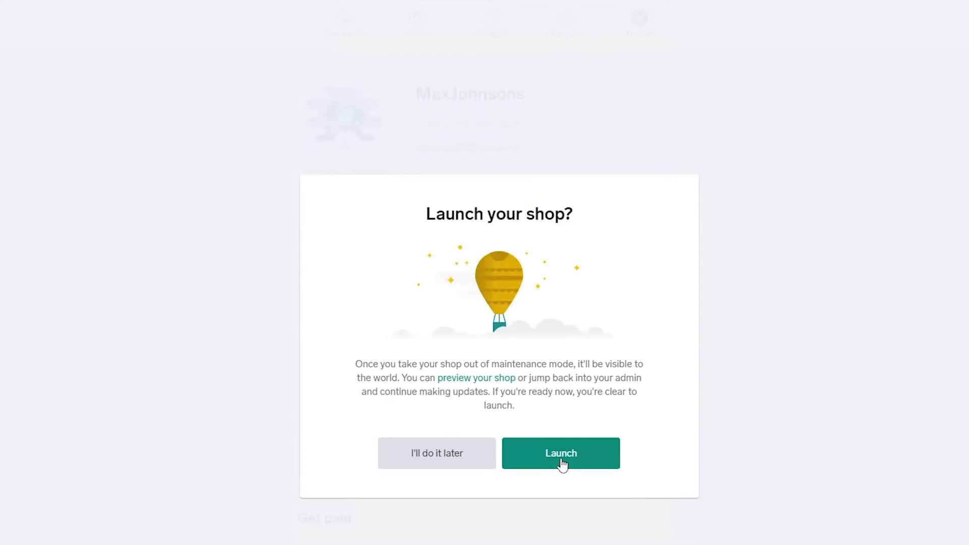
click(560, 461)
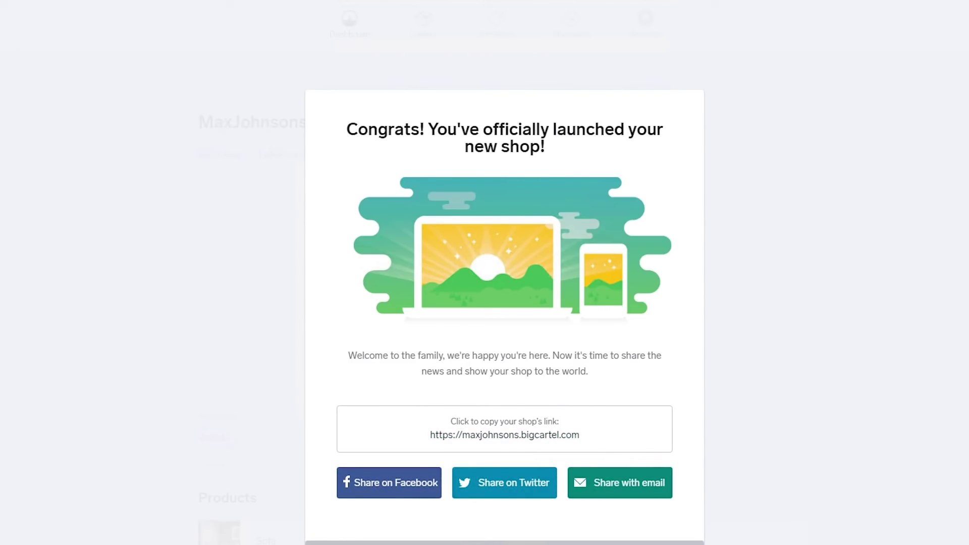
key(Escape)
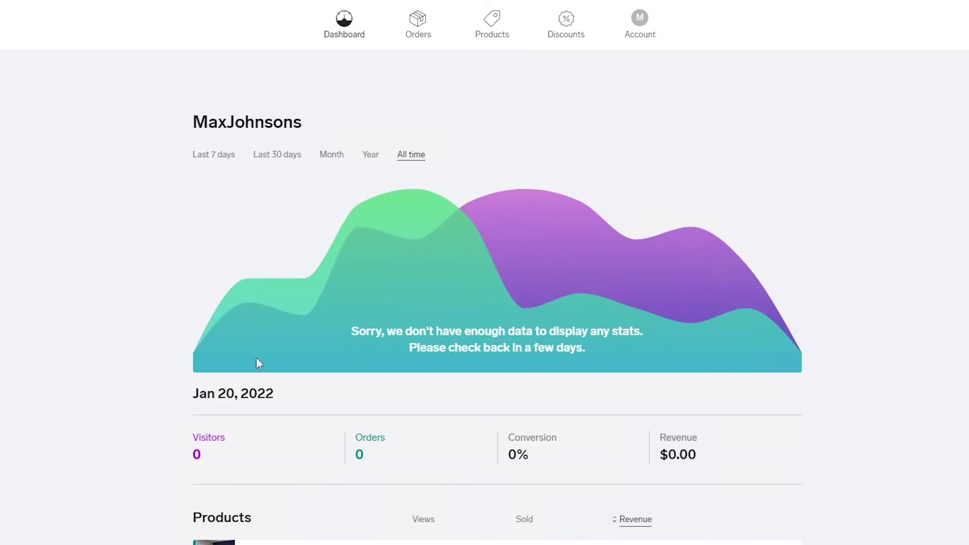
scroll(474, 419, down, 1)
scroll(398, 415, up, 1)
scroll(442, 402, down, 1)
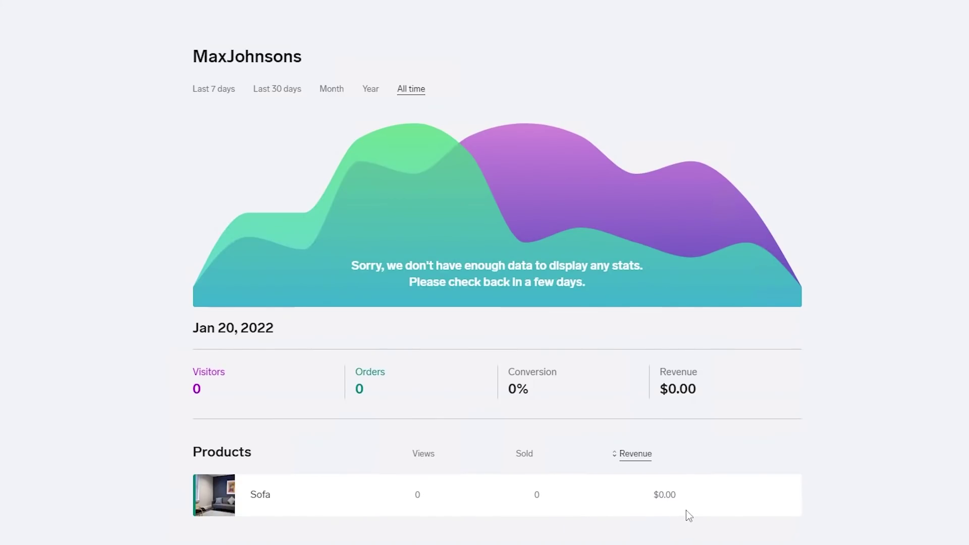
scroll(473, 262, up, 1)
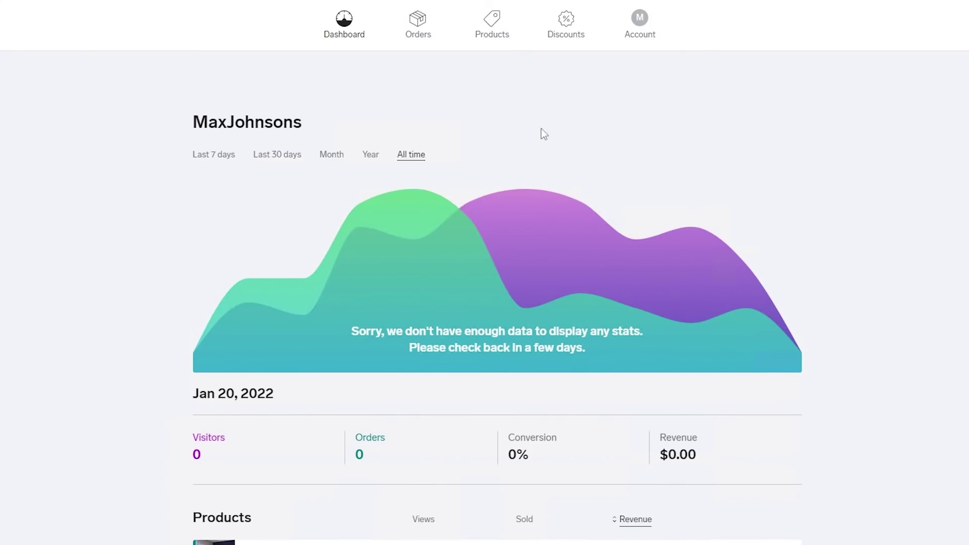
scroll(656, 310, down, 1)
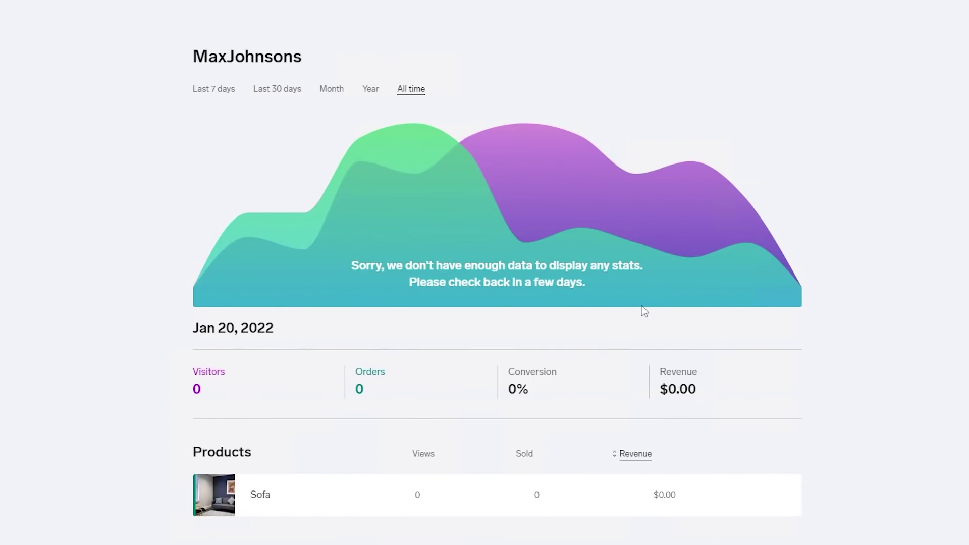
scroll(601, 311, up, 1)
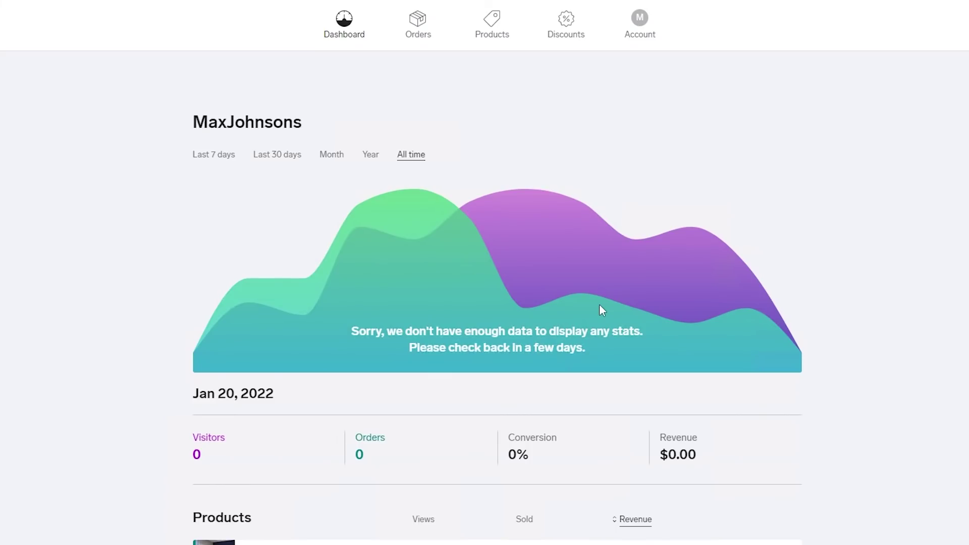